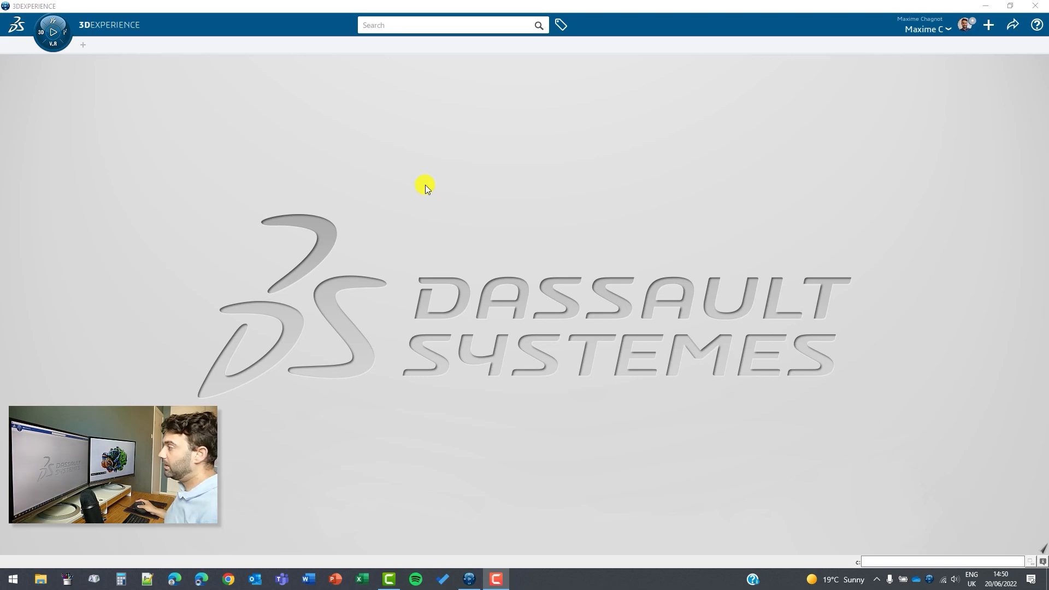
Step: Create a new 3D Part with the title "Combining Solid and Surface"
click(988, 24)
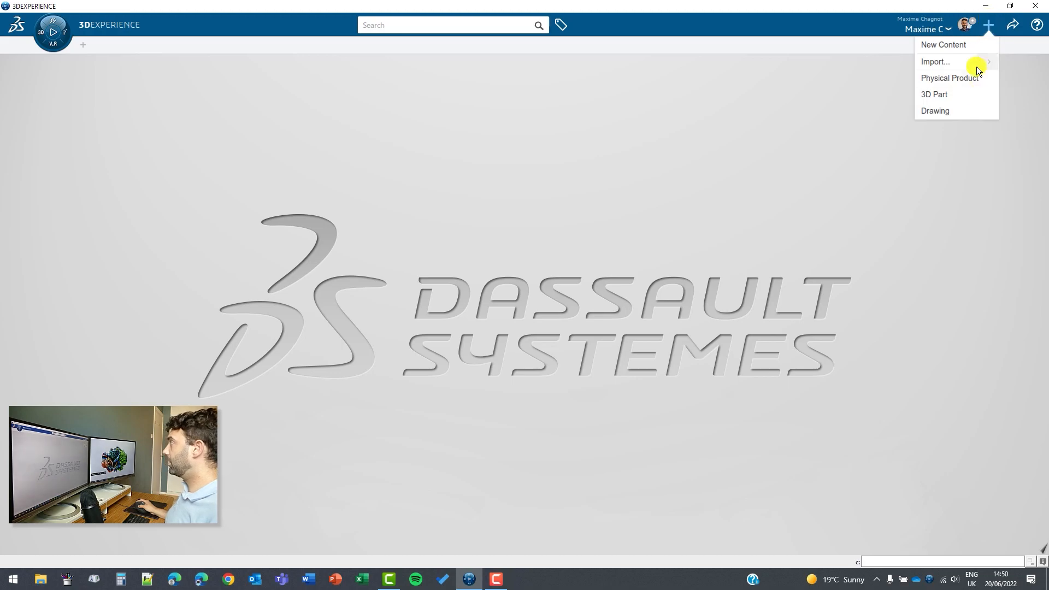
click(938, 102)
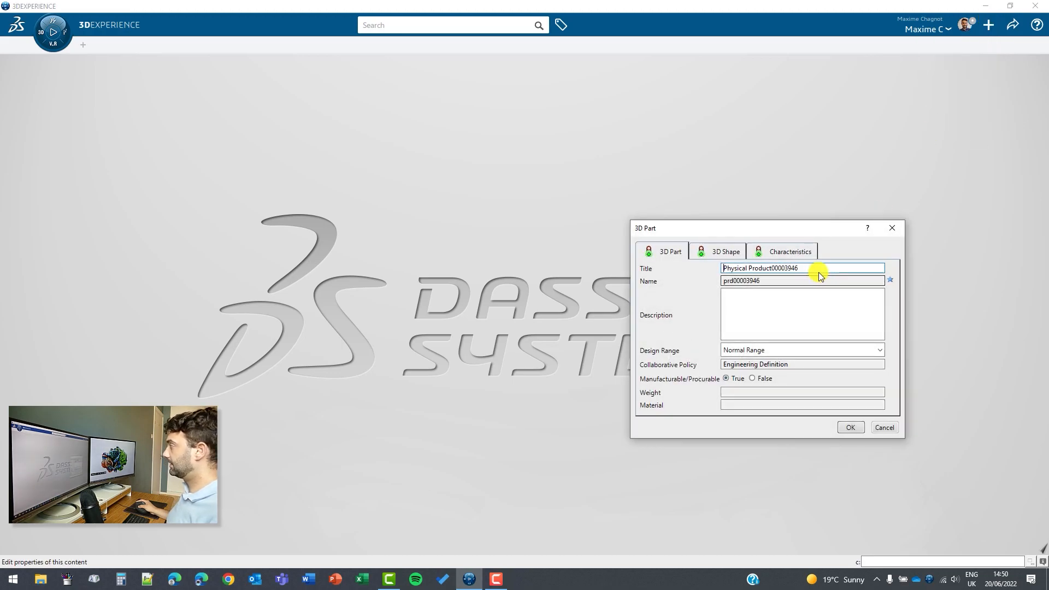
drag(821, 272, 591, 289)
text(Combining Solid and Surface)
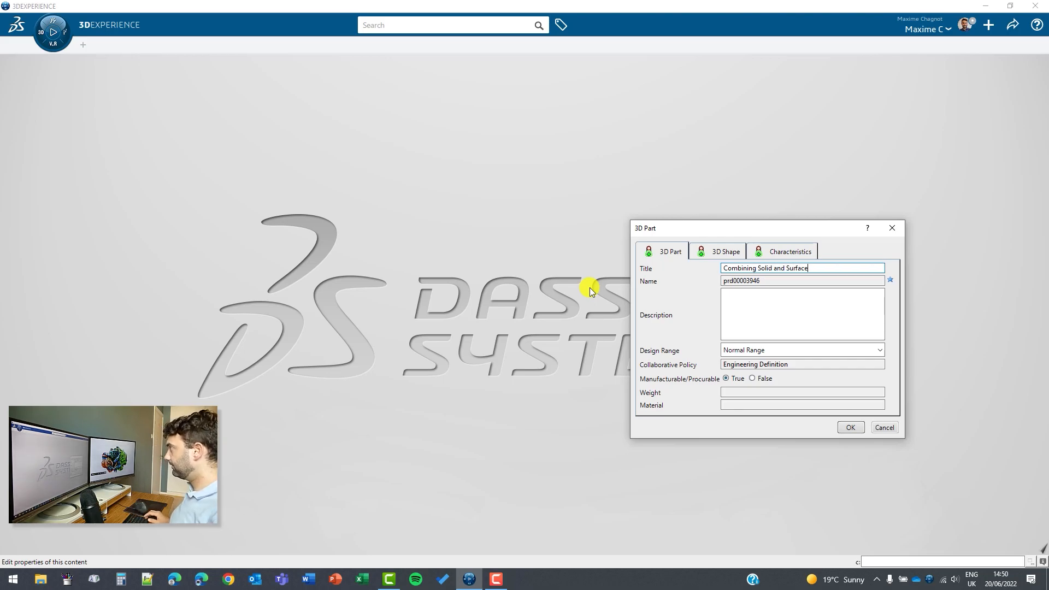
key(Return)
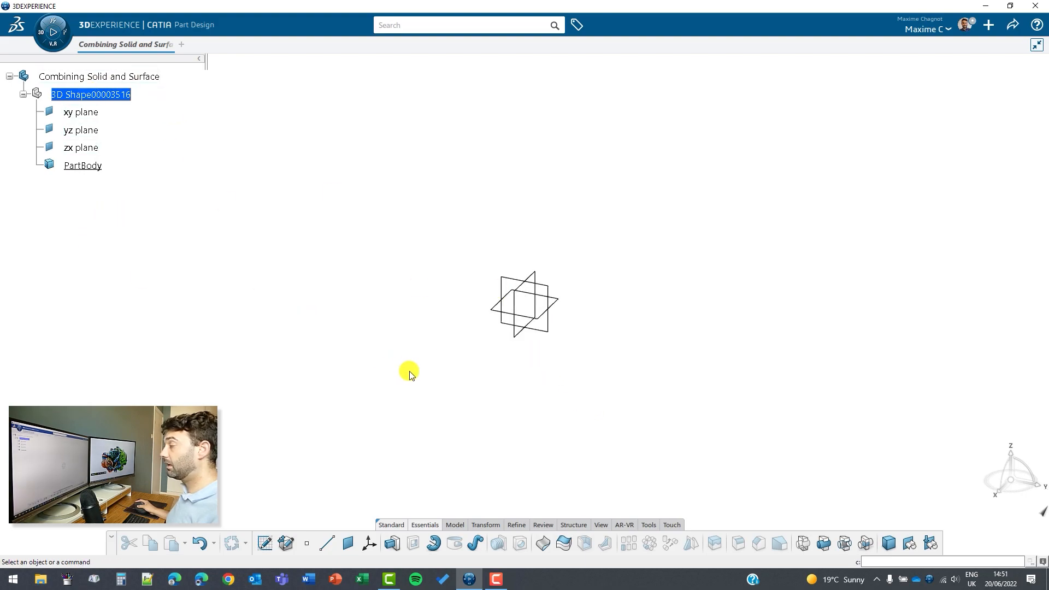
Step: Sketch a rectangle about 230 mm wide and 110 mm high on the yz plane, with its lower-left corner at the origin
click(547, 335)
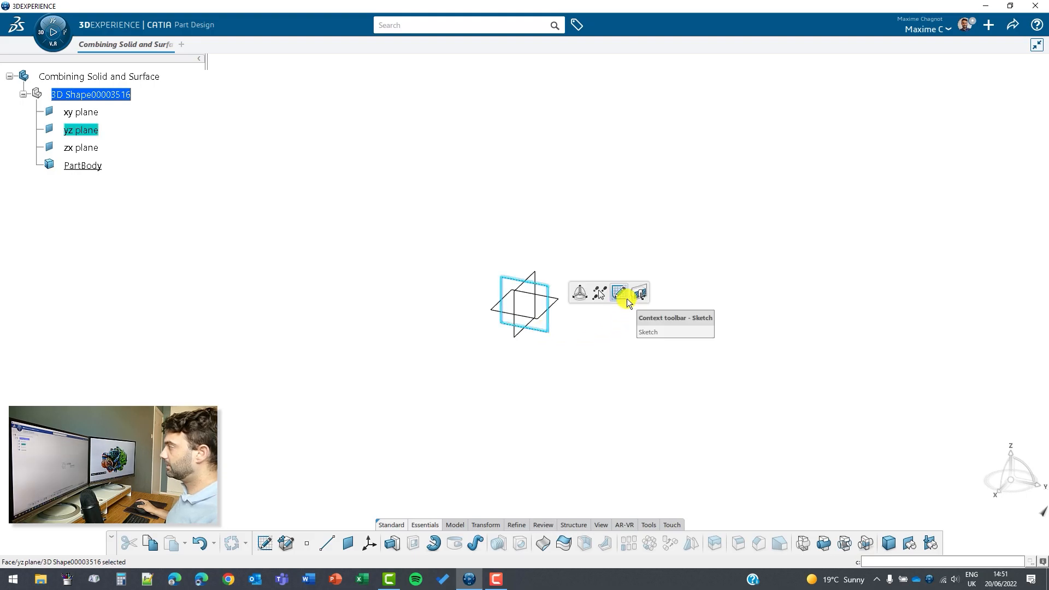
click(622, 292)
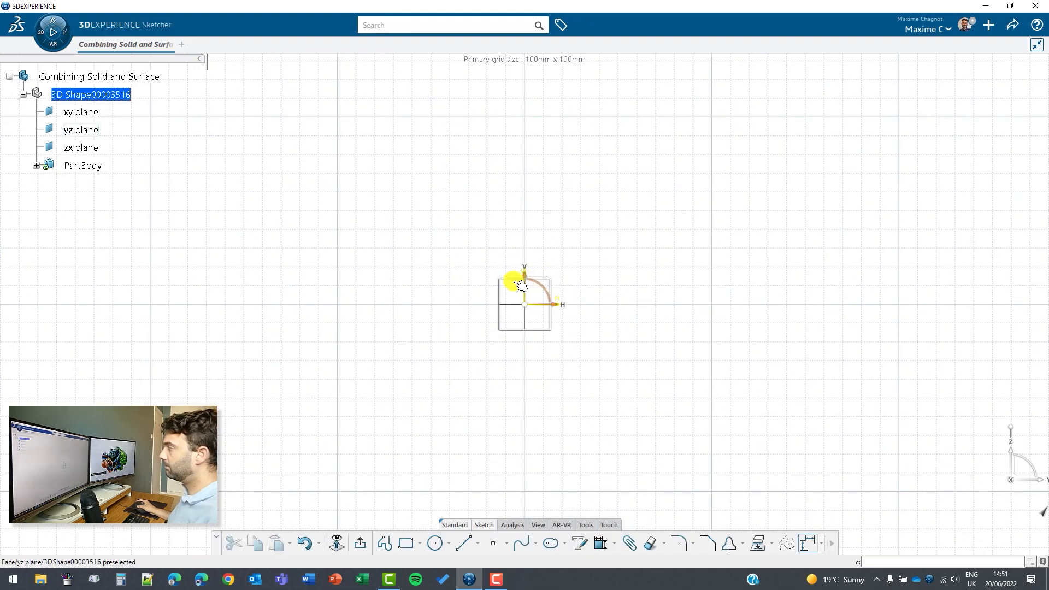
click(407, 542)
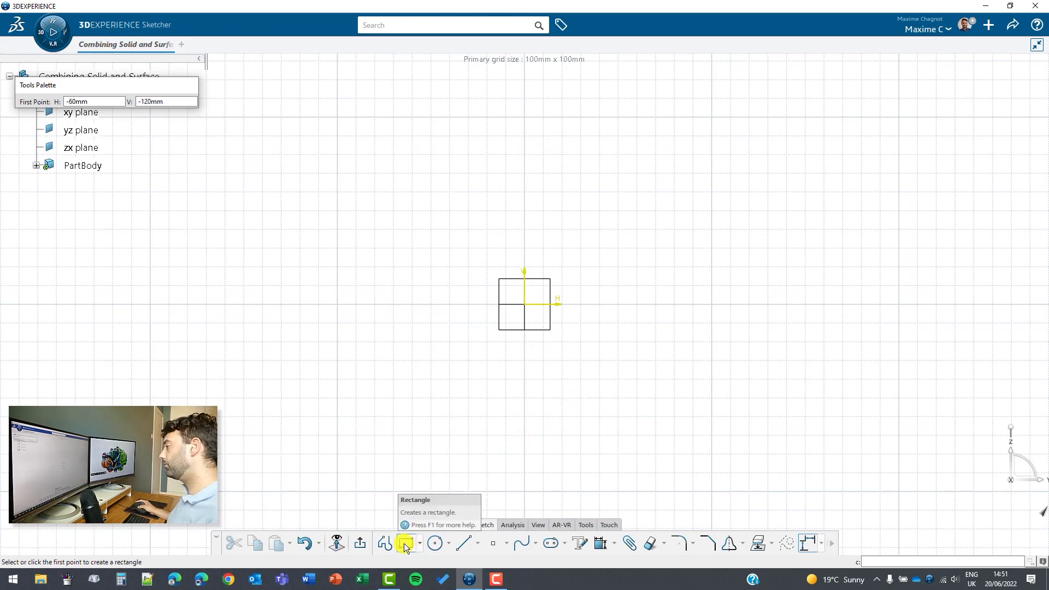
middle_drag(541, 317, 478, 400)
click(468, 393)
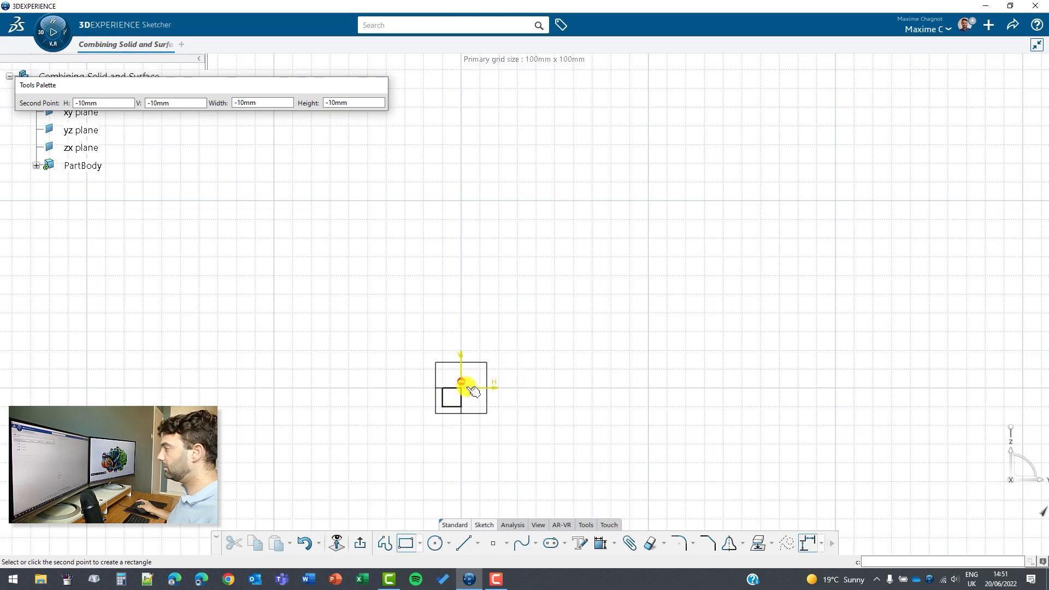
click(892, 182)
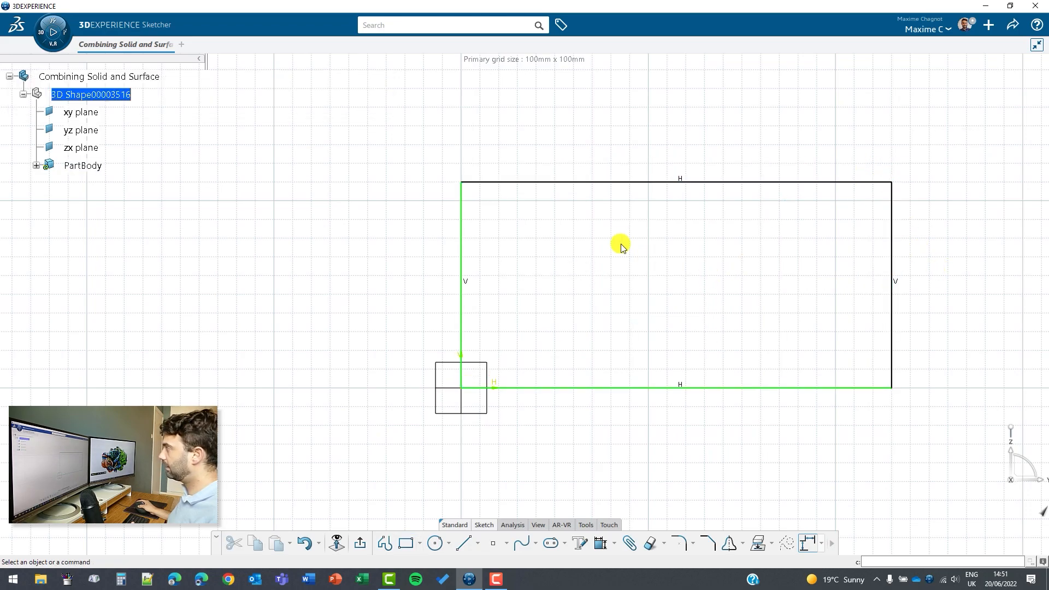
Step: Dimension the rectangle's height and width, and exit the sketch
middle_drag(669, 230, 564, 261)
click(359, 261)
click(487, 218)
click(290, 279)
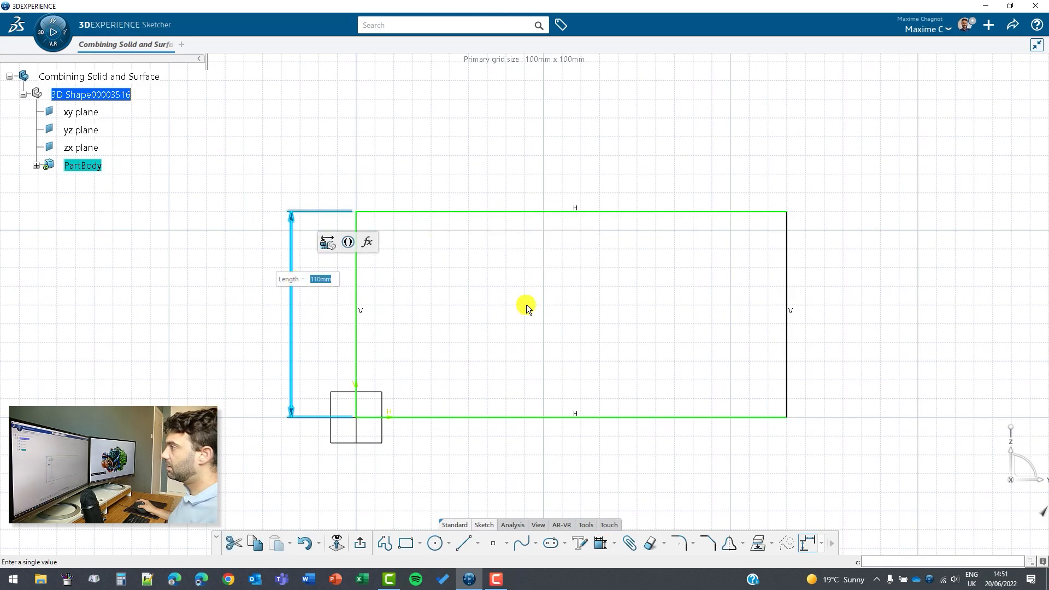
click(787, 252)
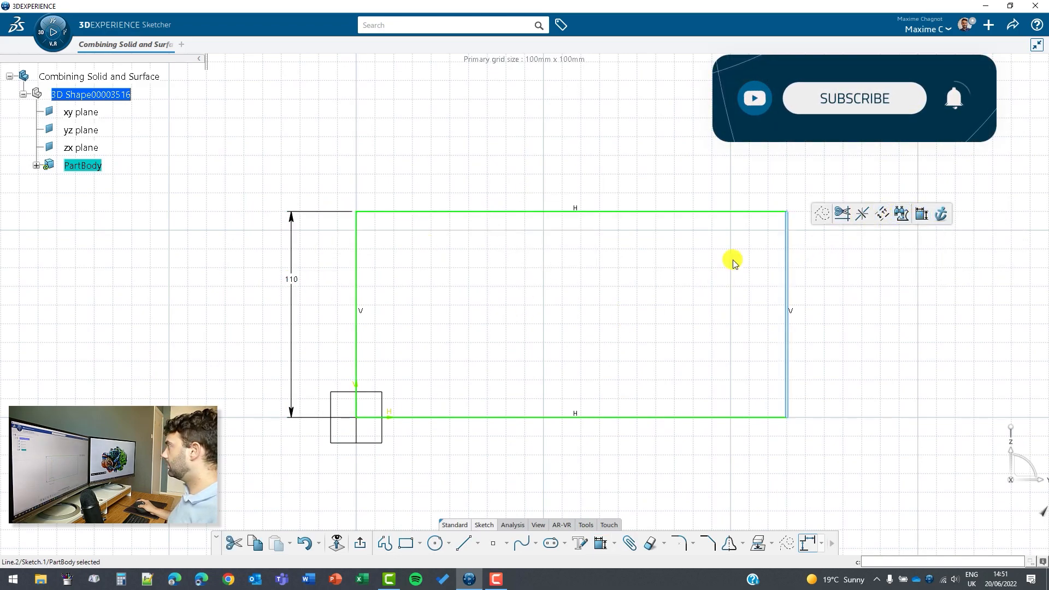
click(668, 211)
click(792, 179)
click(578, 200)
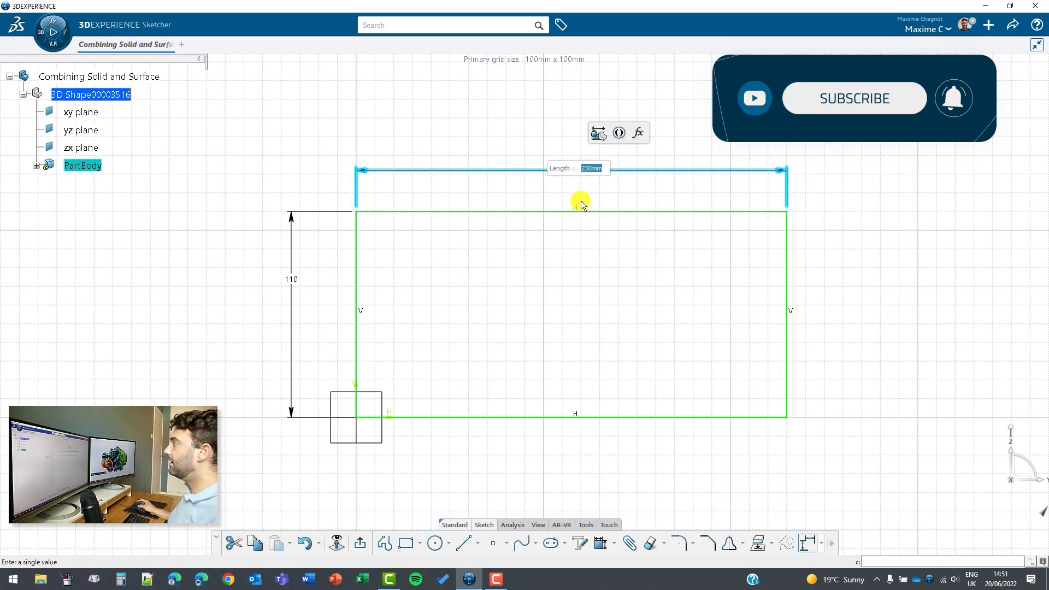
click(528, 322)
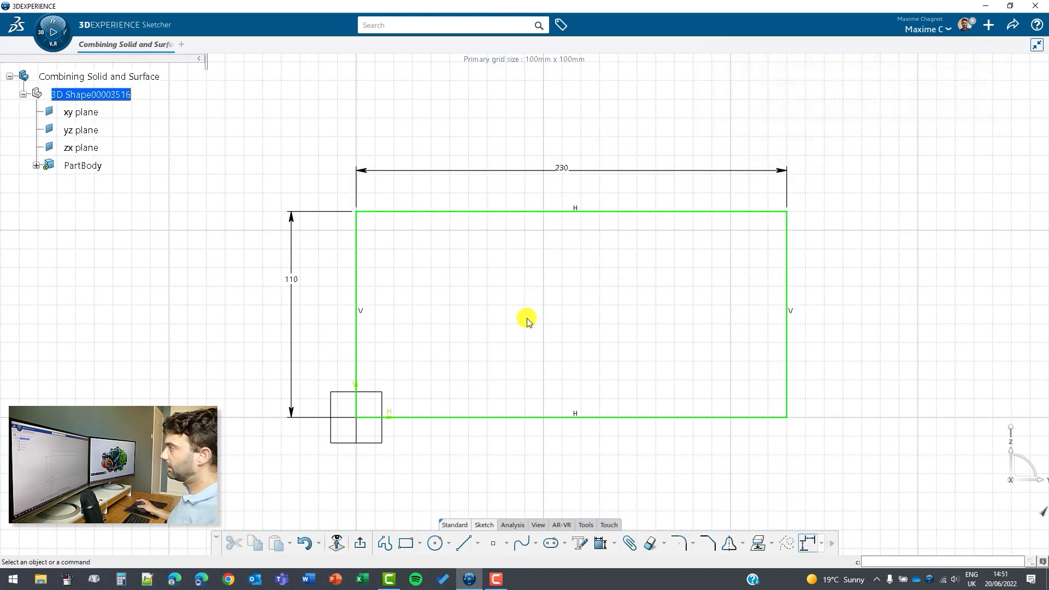
click(362, 544)
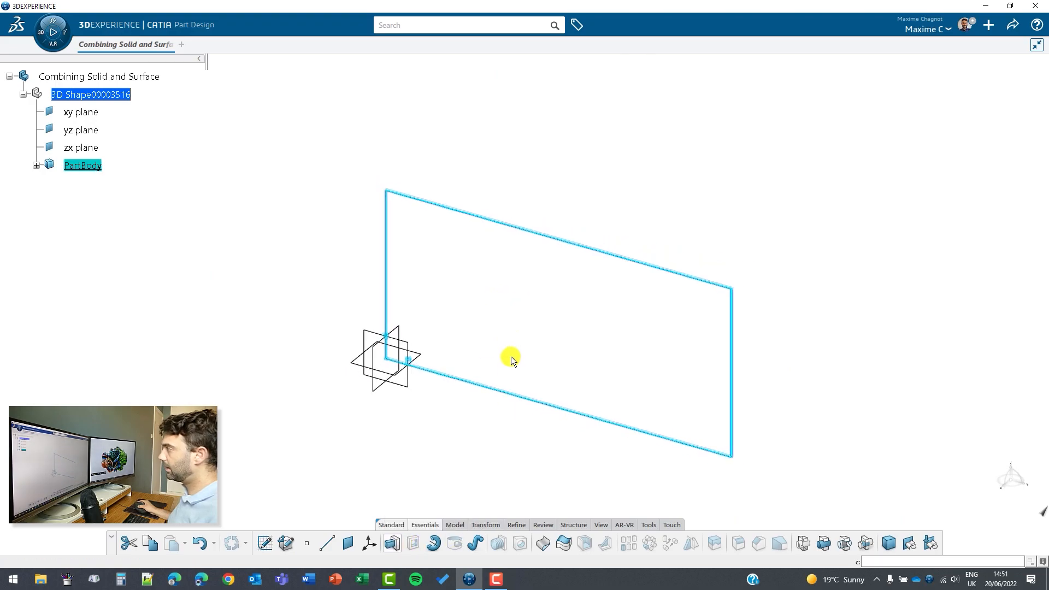
Step: Extrude the rectangle as a standard pad with a length of 80 mm, mirrored to both sides of the sketch plane
middle_drag(538, 403, 497, 374)
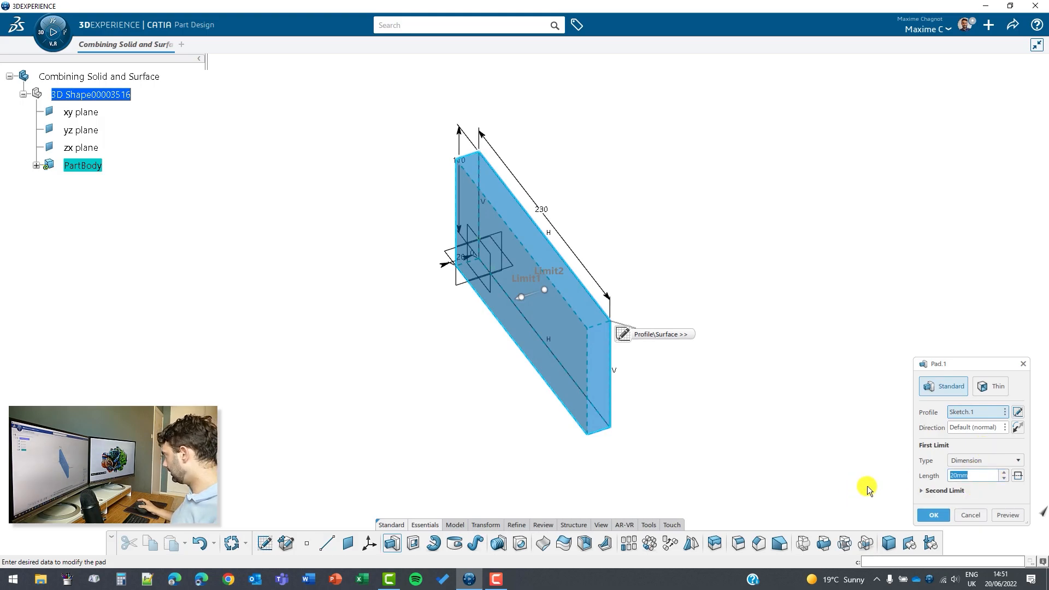
text(50)
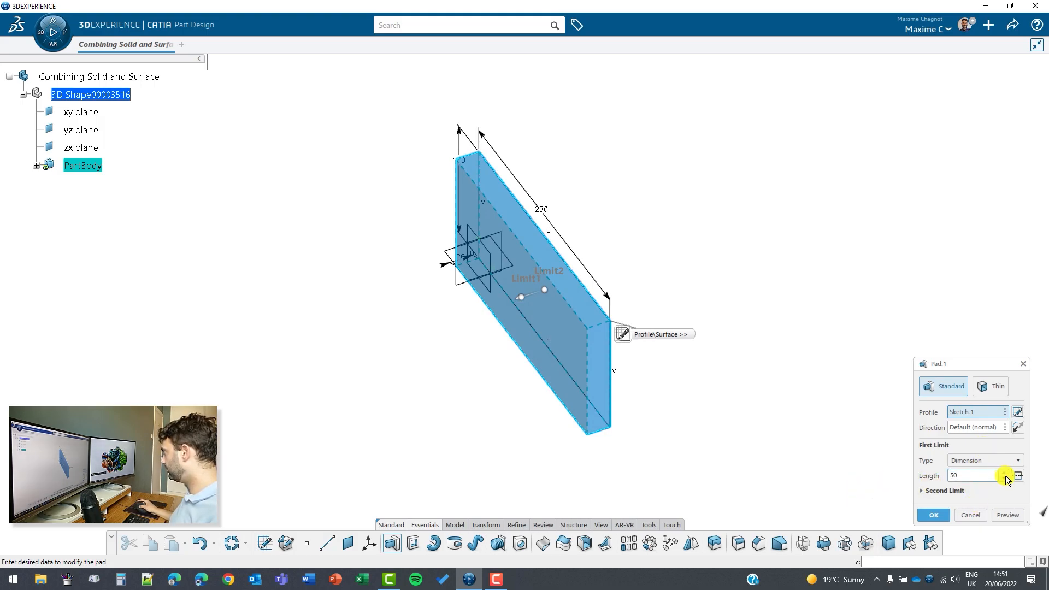
key(Return)
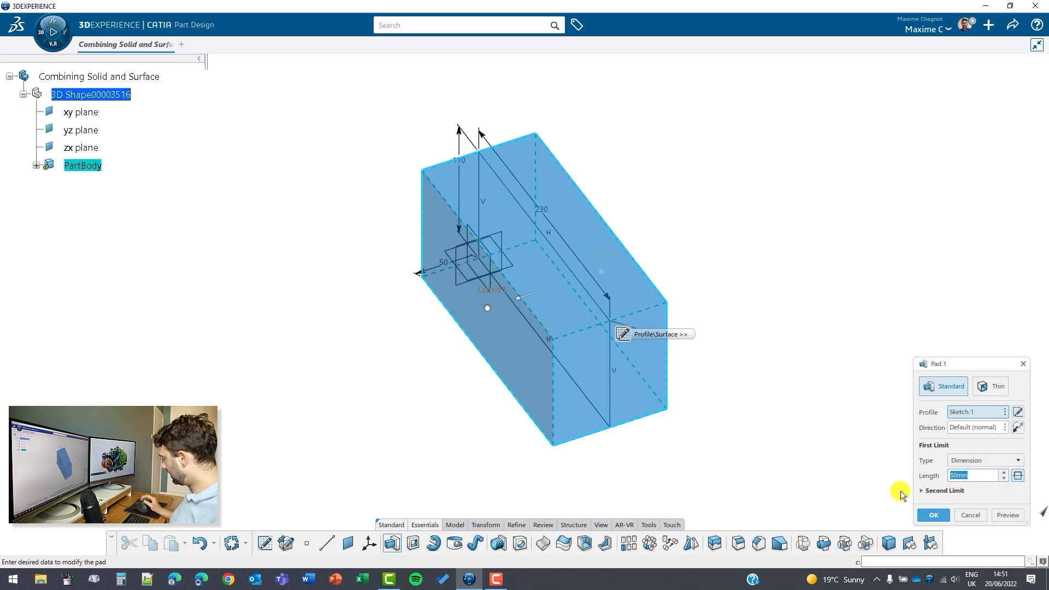
text(80)
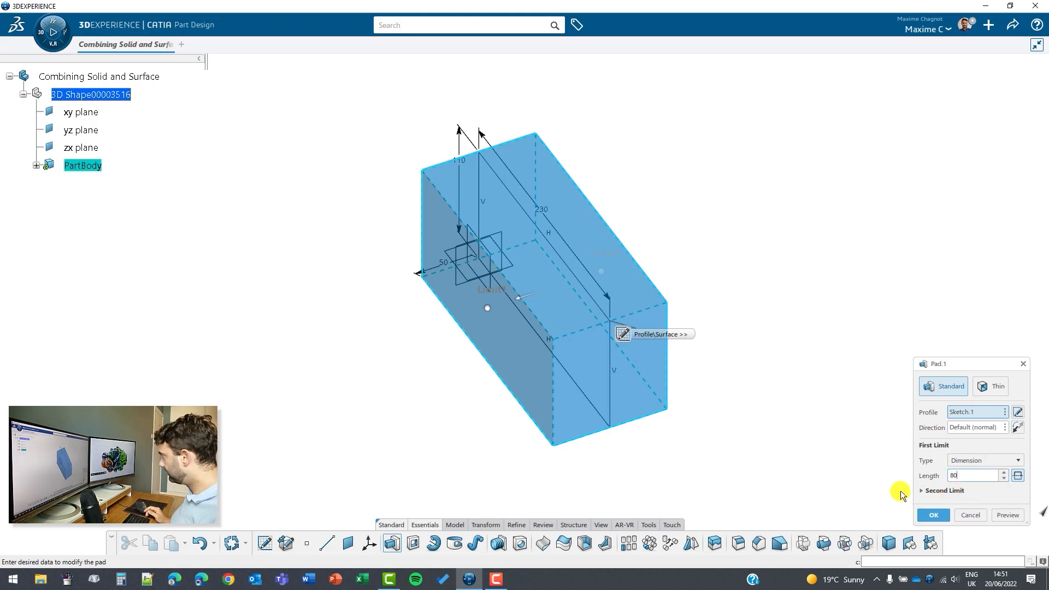
key(Return)
key(Return)
click(855, 377)
middle_drag(626, 387, 566, 309)
middle_drag(337, 312, 539, 380)
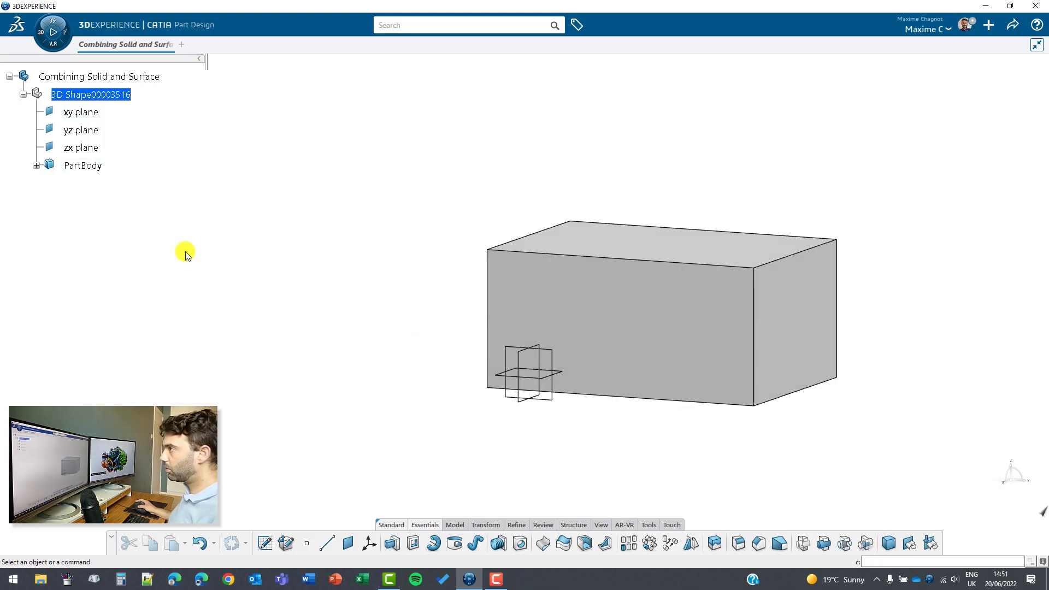
Step: Expand PartBody and its pad in the tree, and insert a geometrical set into the 3D shape
click(36, 165)
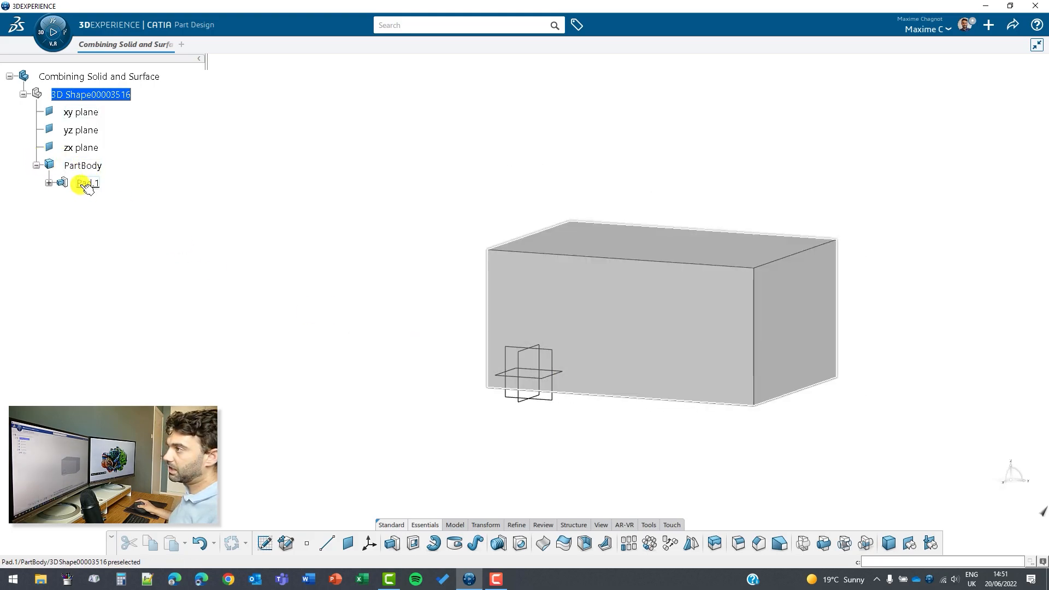
click(48, 183)
middle_drag(204, 242, 273, 312)
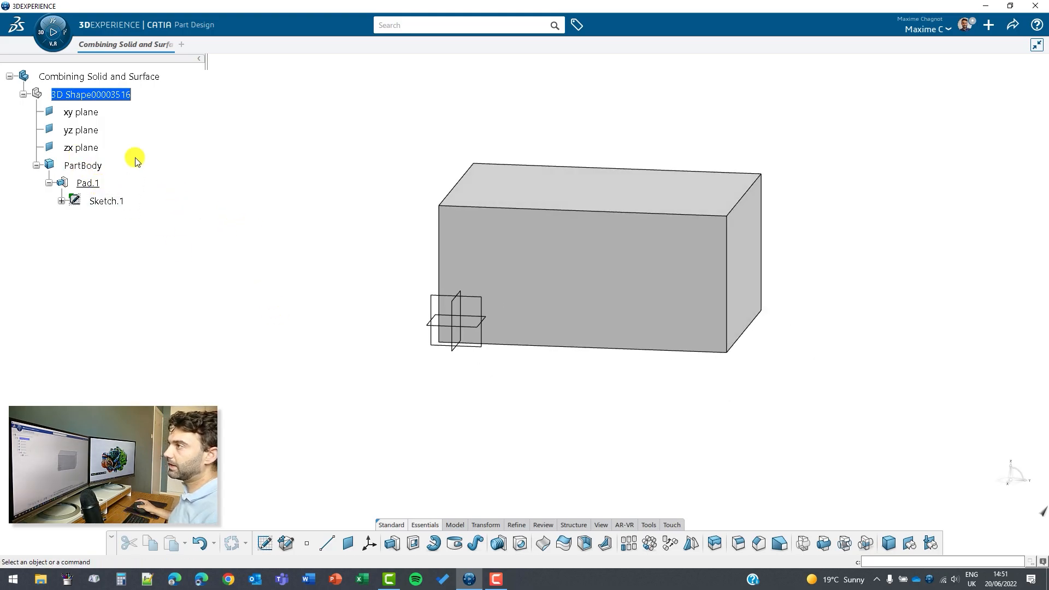
click(117, 94)
click(173, 67)
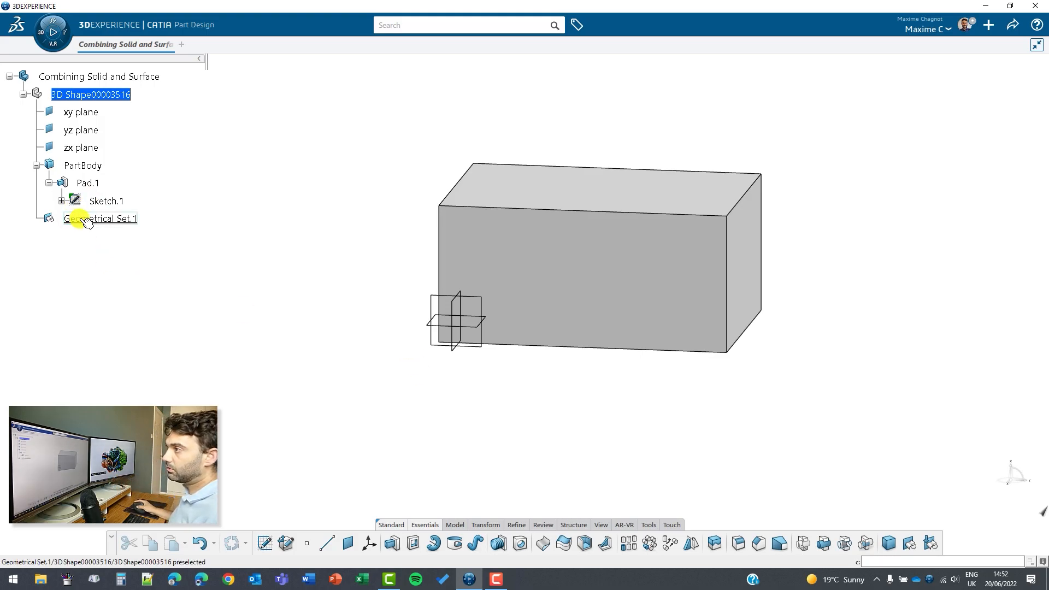
Step: Define PartBody as the in-work object
right_click(86, 166)
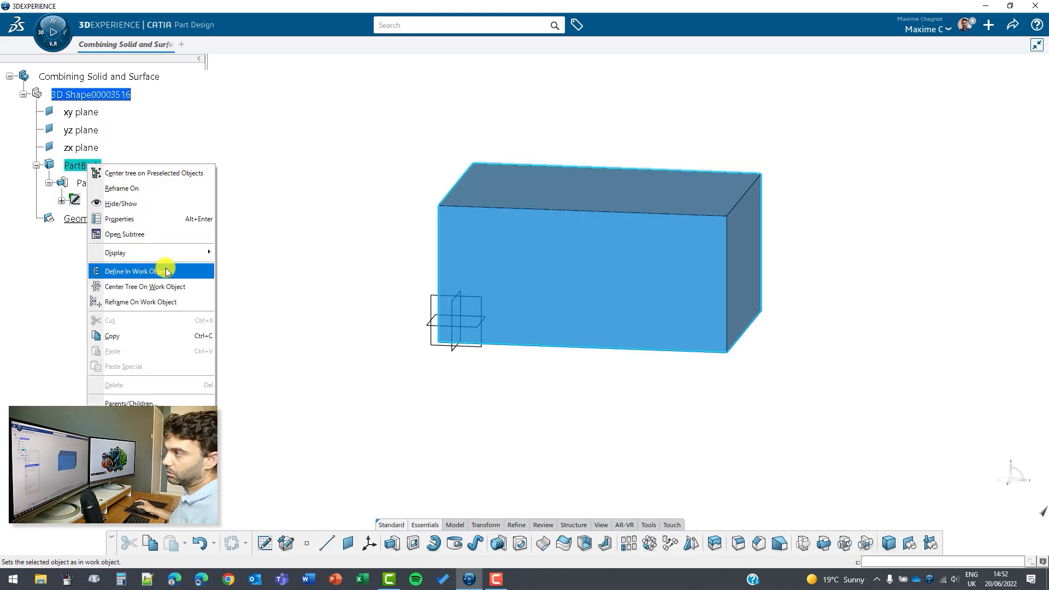
key(Escape)
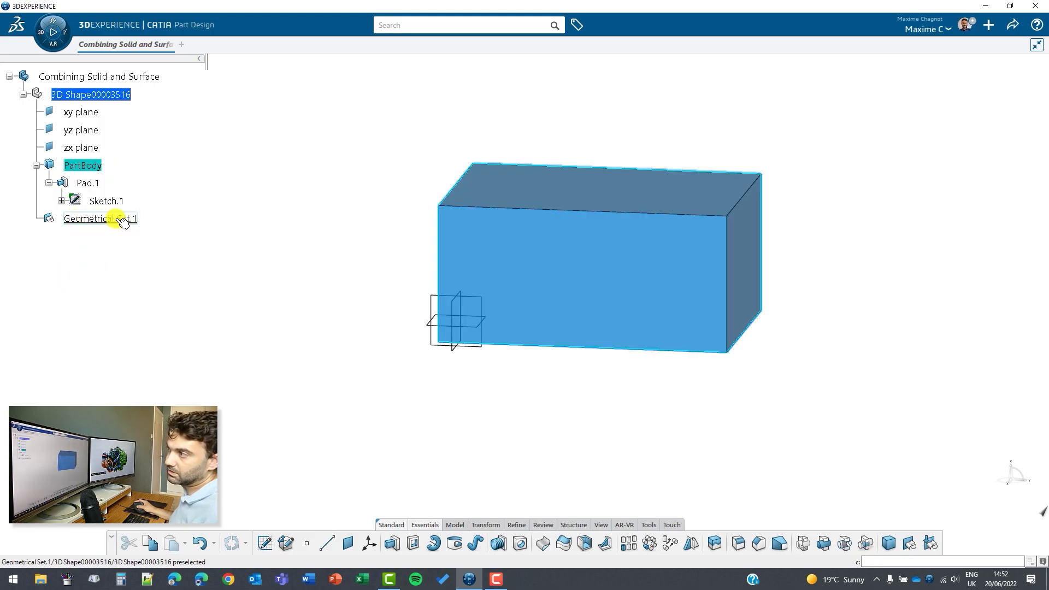
right_click(84, 165)
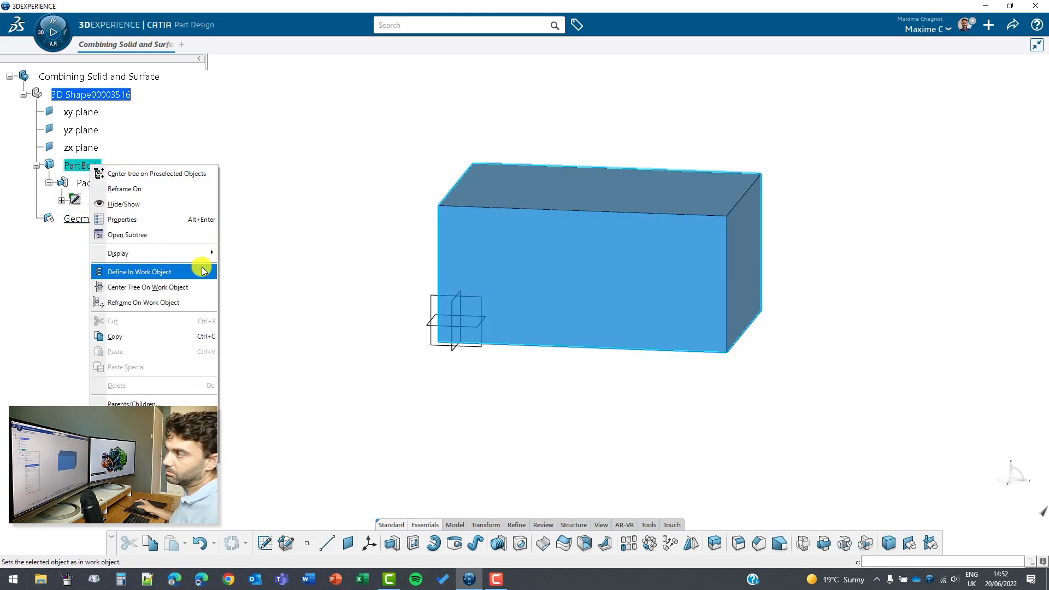
click(162, 272)
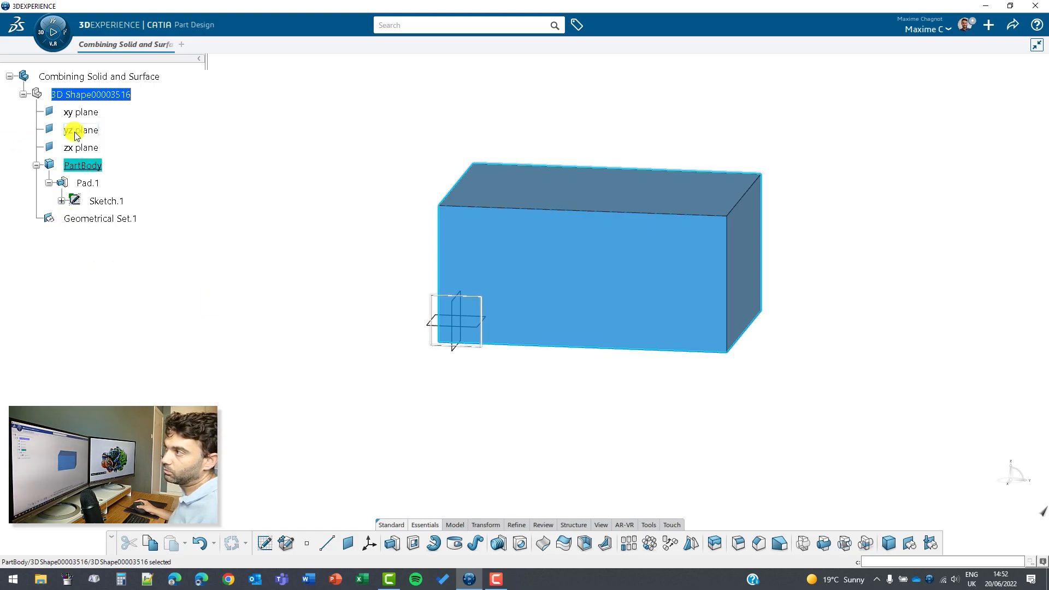
click(132, 240)
Step: Define Geometrical Set.1 as the in-work object
right_click(111, 219)
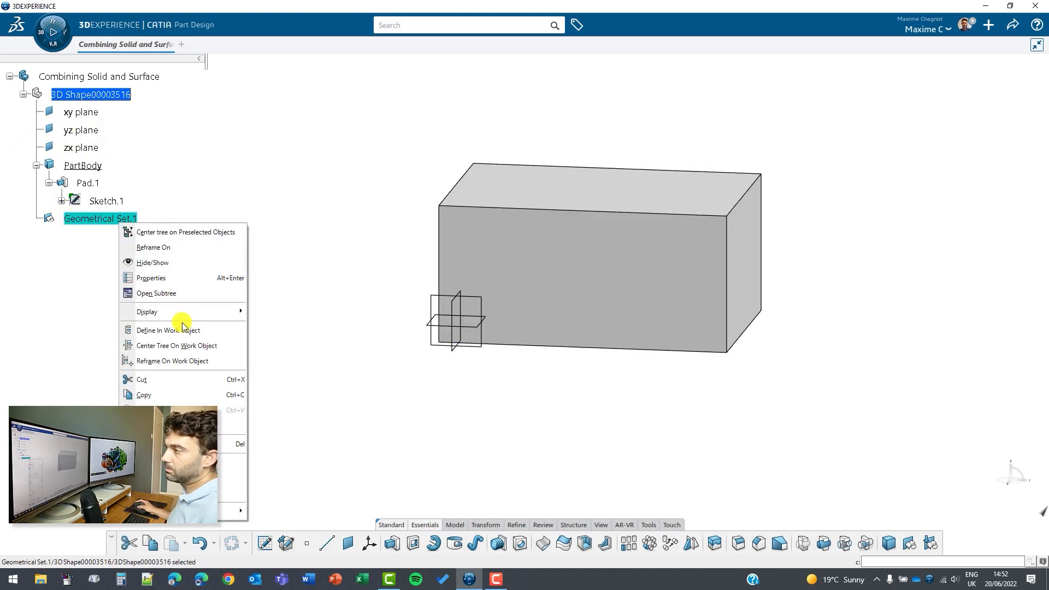
click(164, 327)
click(421, 441)
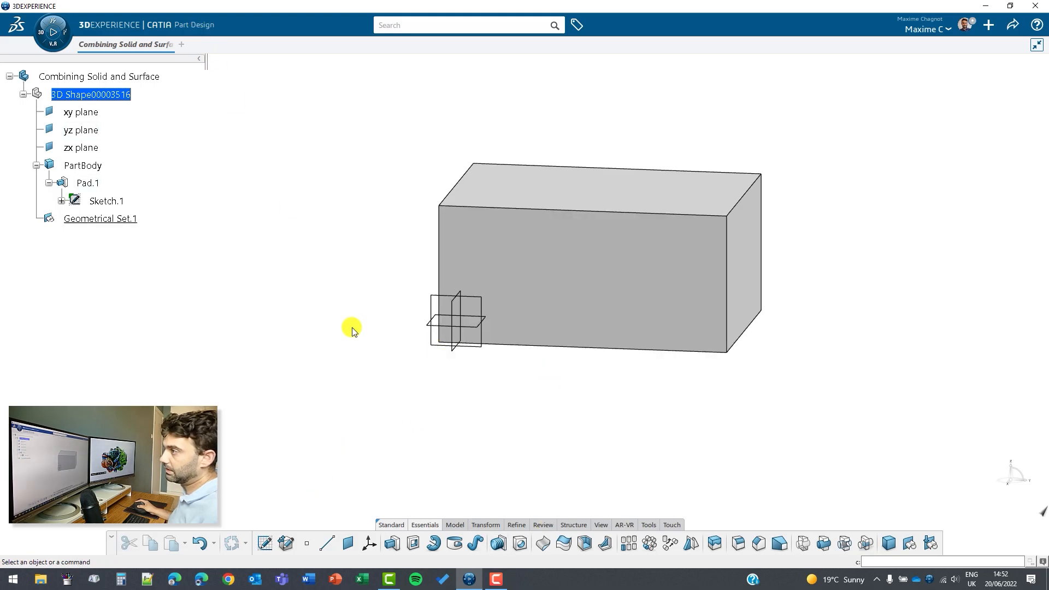
Step: Switch to Generative Shape Design and open a new sketch on the yz plane
click(41, 29)
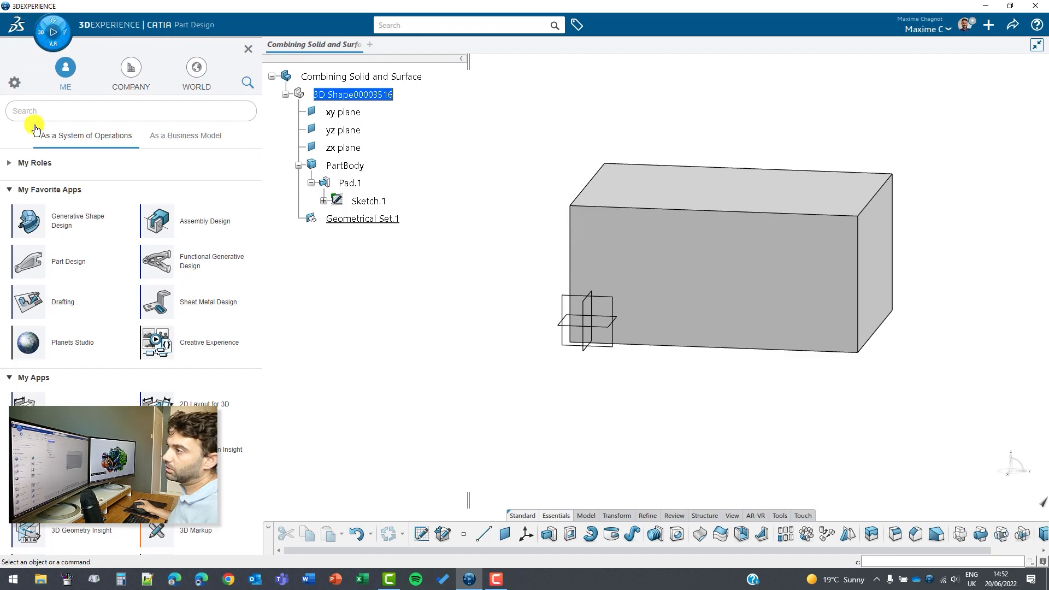
click(28, 221)
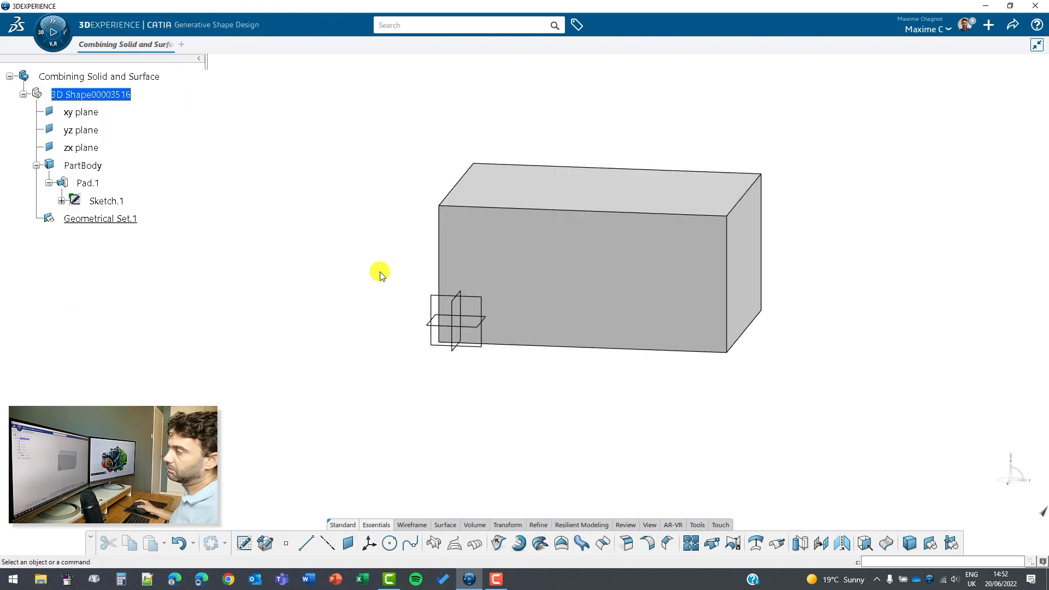
click(470, 345)
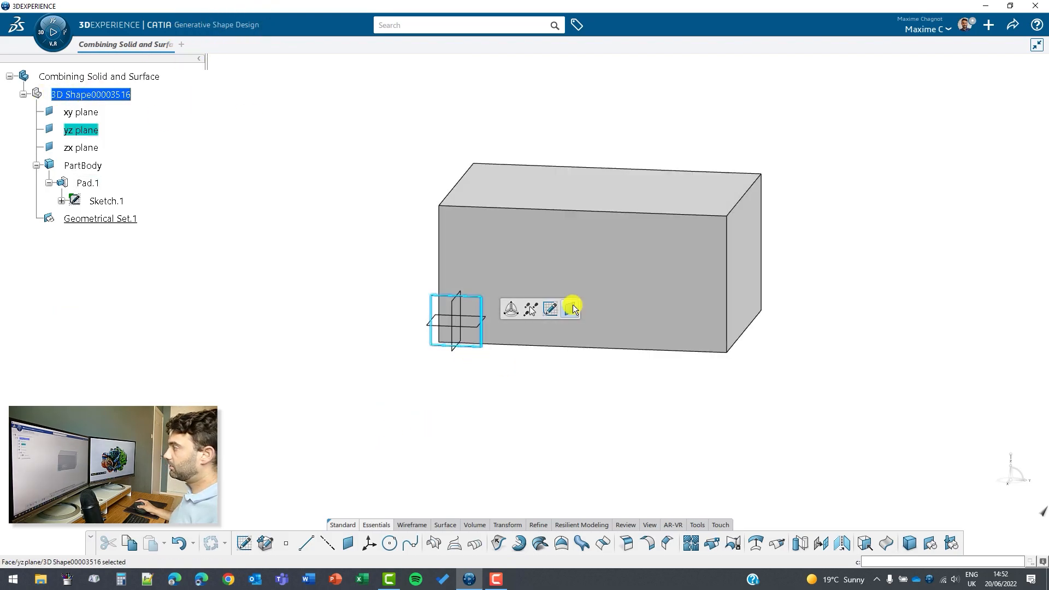
click(550, 309)
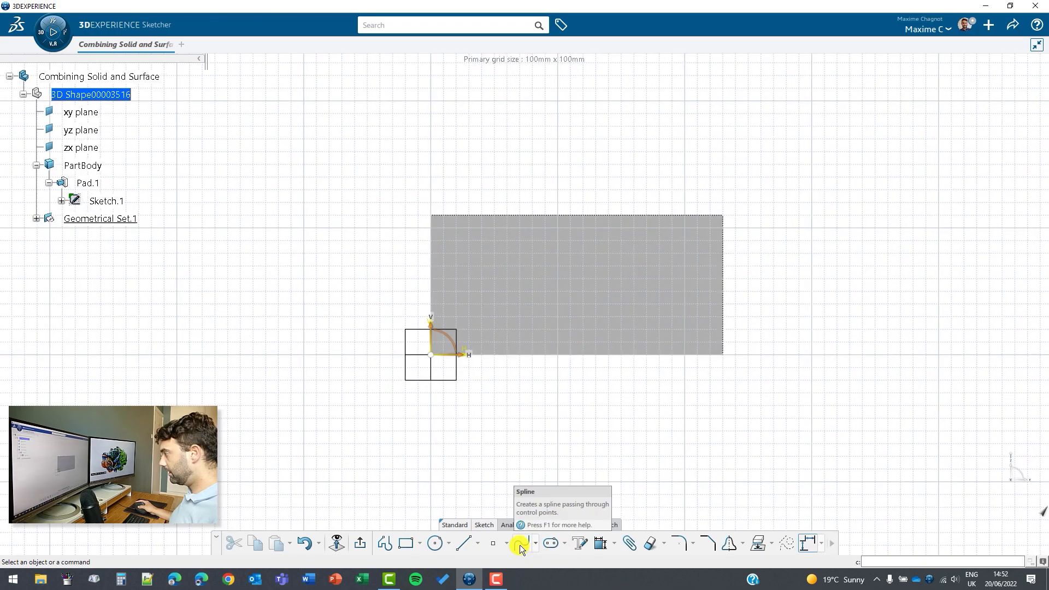
Step: Draw a three-point arched spline across the block, extending beyond both of its ends, and exit the sketch
click(522, 544)
click(309, 301)
click(555, 241)
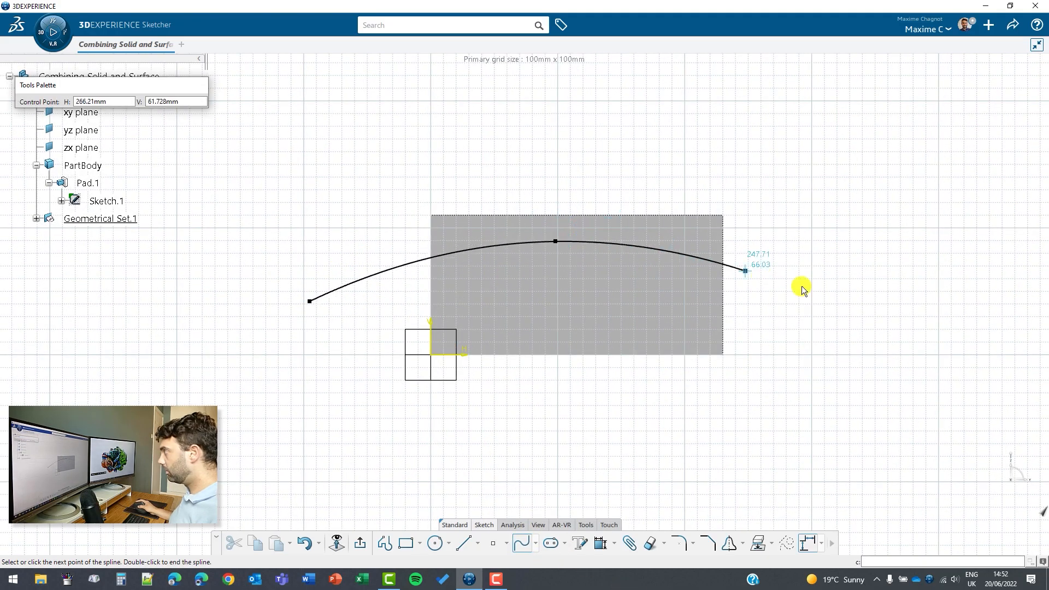
double_click(859, 309)
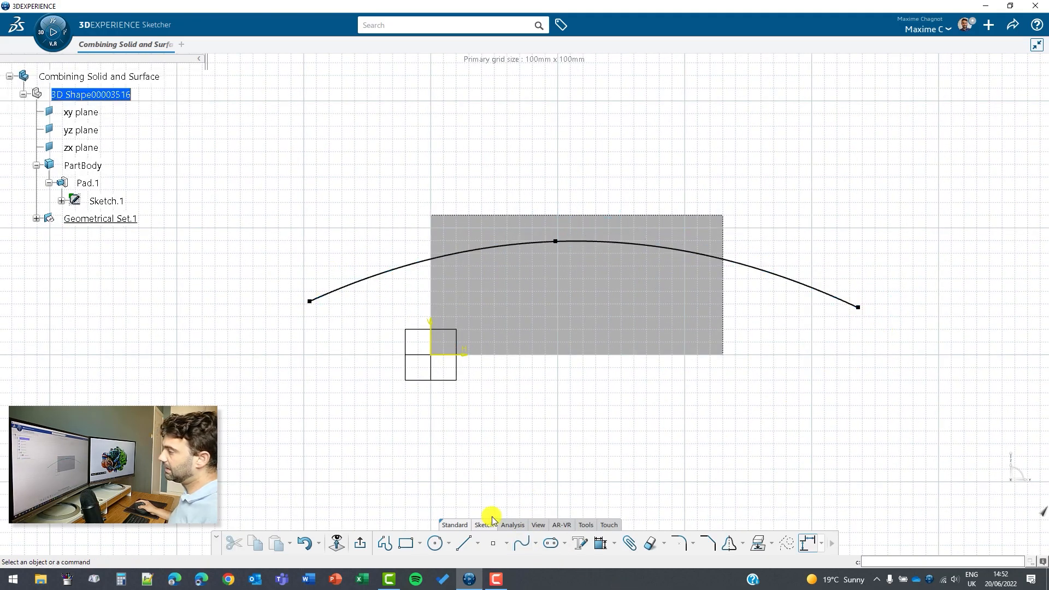
click(359, 544)
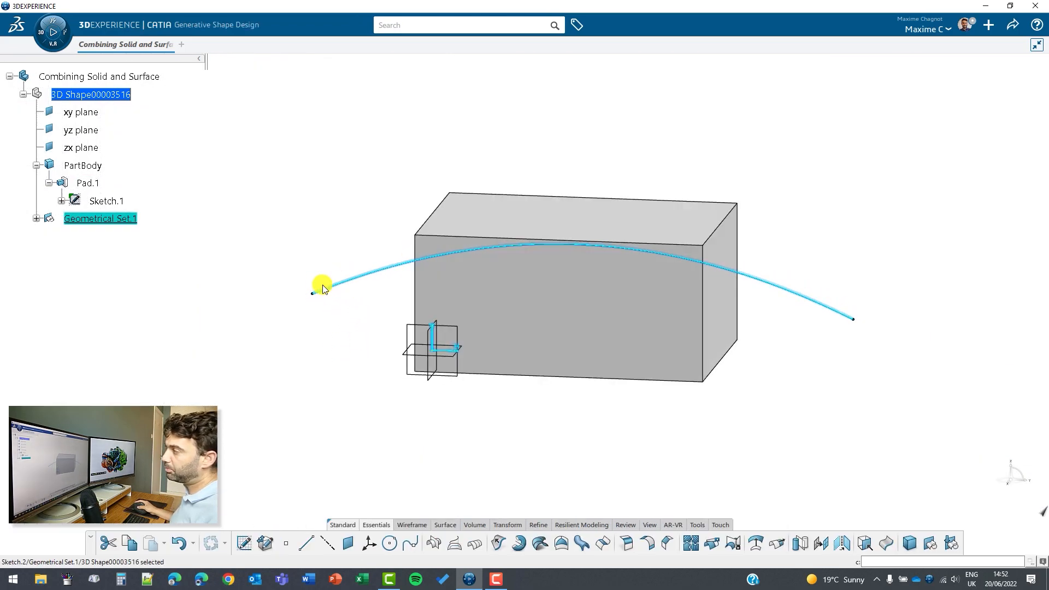
Step: Expand Geometrical Set.1 in the tree and open a new sketch on the zx plane
click(517, 440)
middle_drag(514, 435, 548, 341)
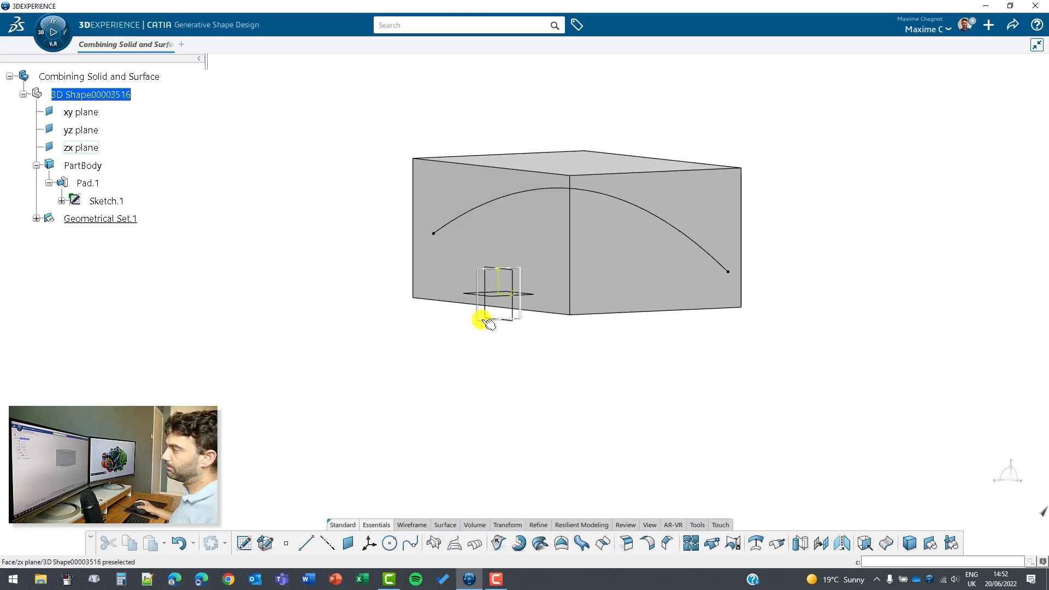
middle_drag(487, 272, 438, 206)
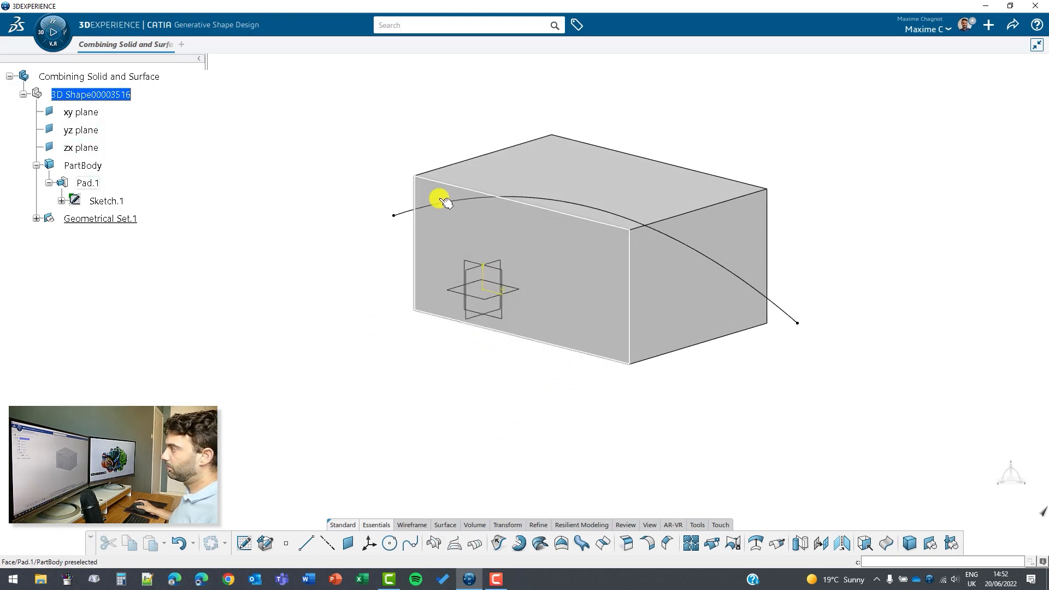
click(35, 219)
click(468, 315)
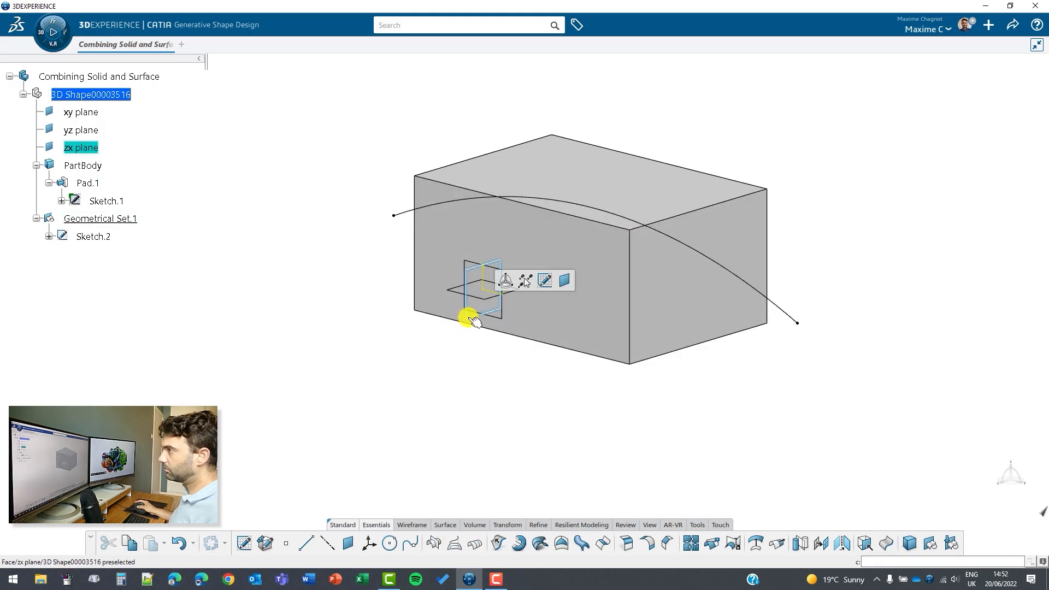
click(543, 283)
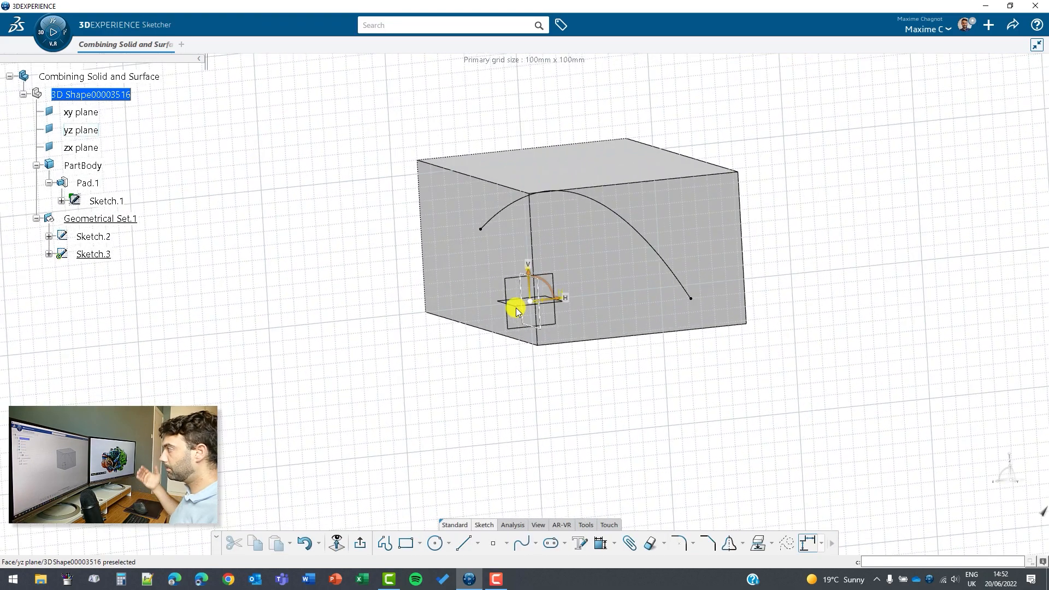
Step: Draw a three-point arched spline across the block's width, extending past both sides, nudge its middle point, and exit the sketch
click(522, 543)
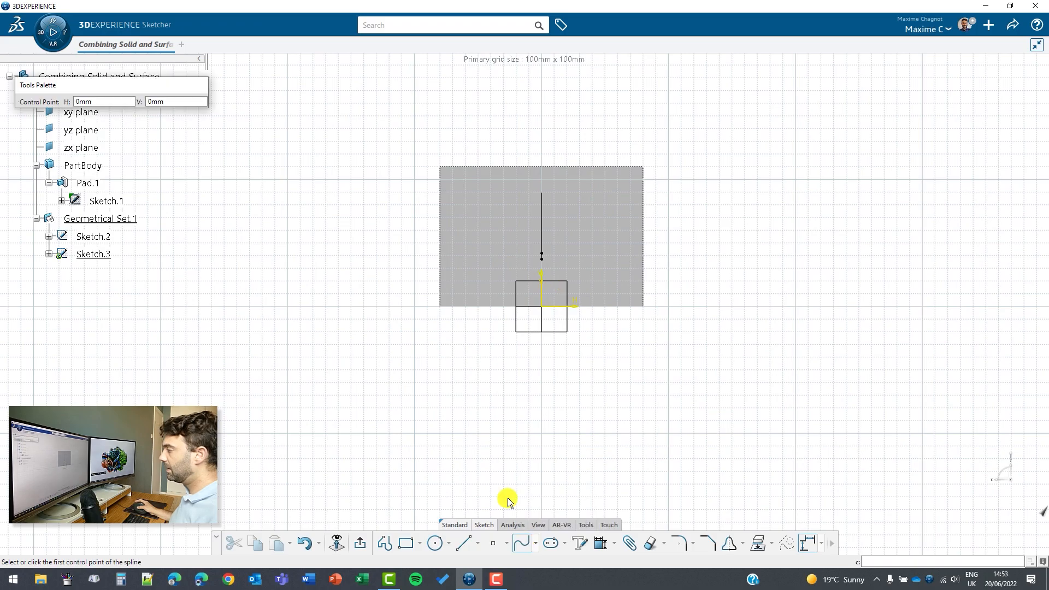
click(397, 218)
click(536, 191)
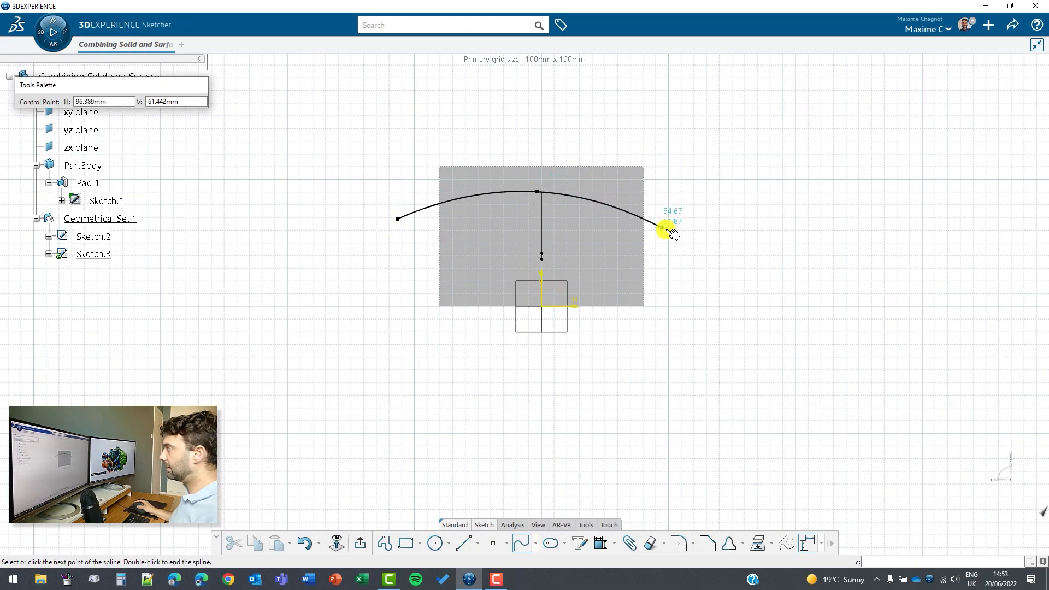
double_click(713, 234)
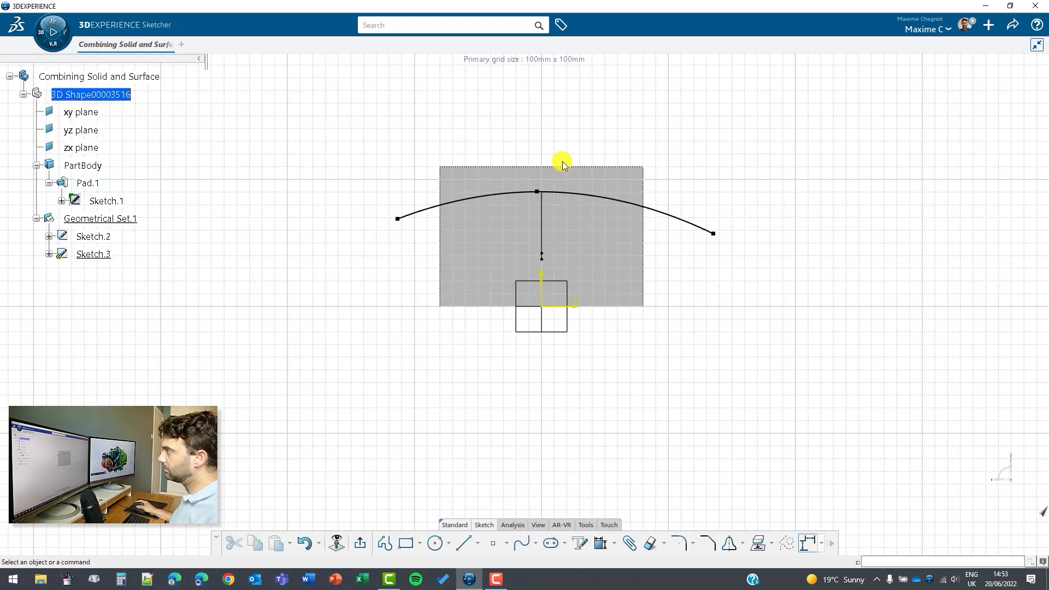
click(542, 194)
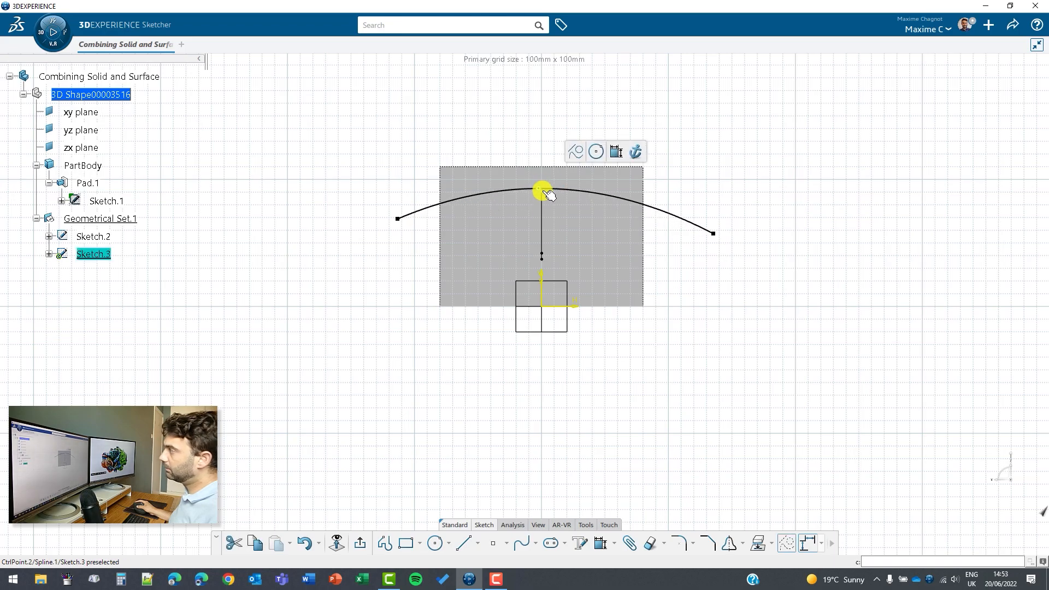
drag(540, 189, 536, 191)
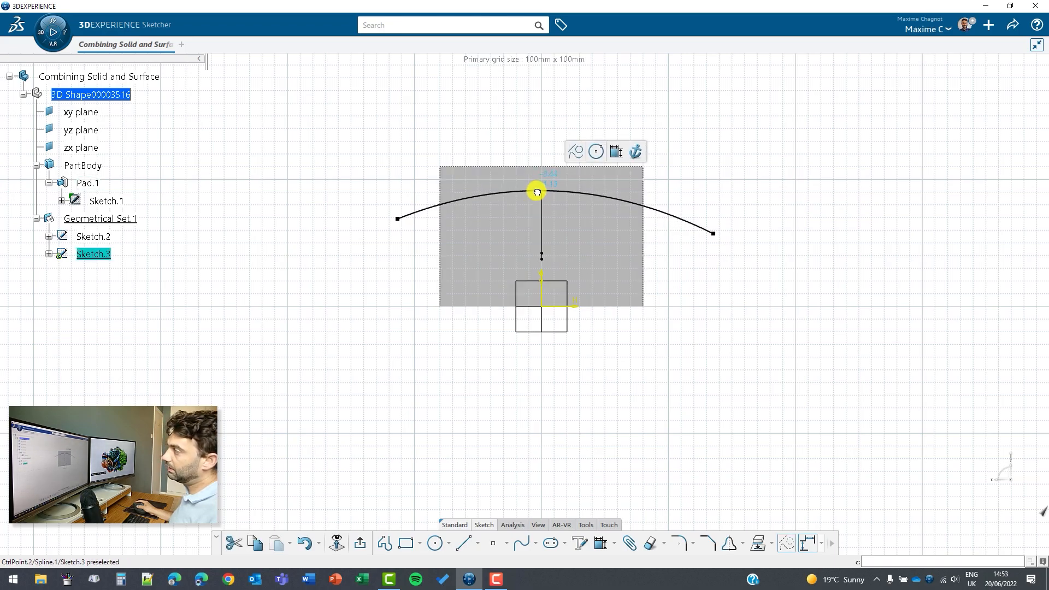
click(509, 392)
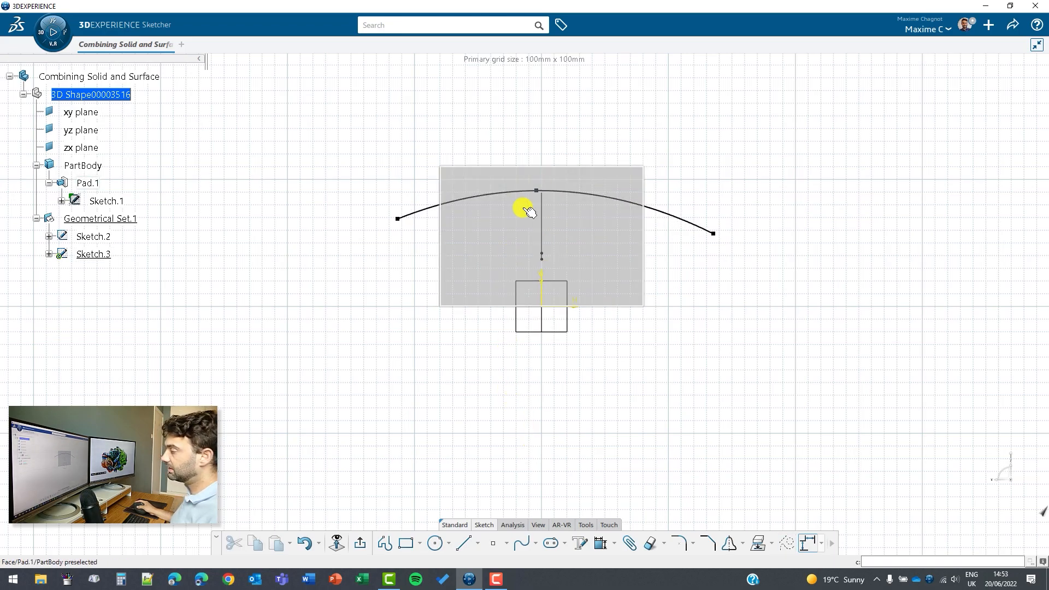
click(364, 545)
Step: Create a swept surface with Sketch.3 as the profile and Sketch.2 as the guide curve, using the With reference surface subtype
mouse_move(386, 346)
middle_down()
mouse_move(511, 228)
mouse_move(764, 261)
mouse_move(403, 227)
middle_up()
middle_drag(896, 335, 566, 585)
click(581, 543)
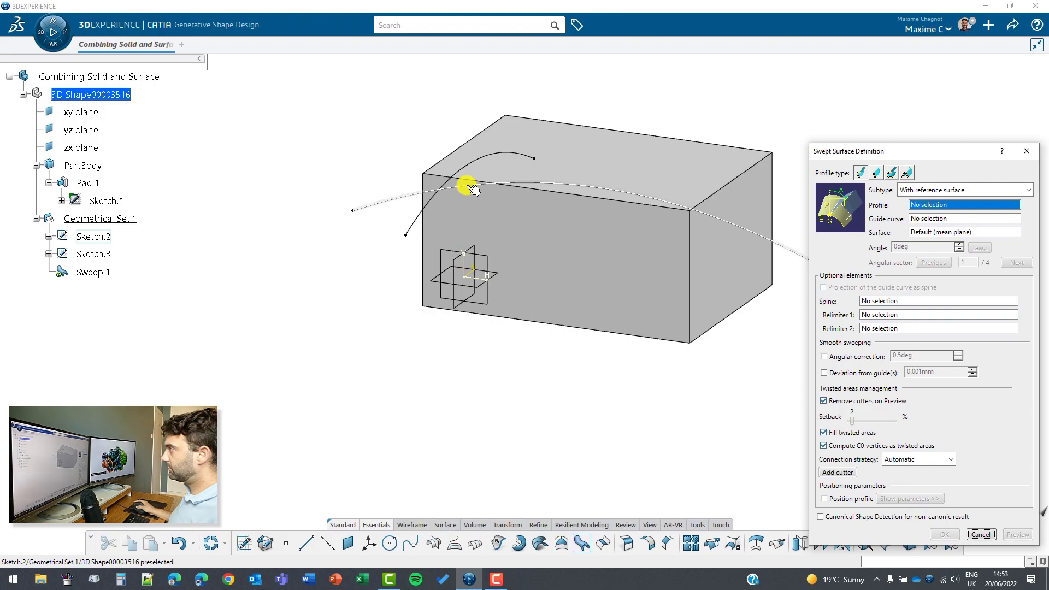
click(435, 196)
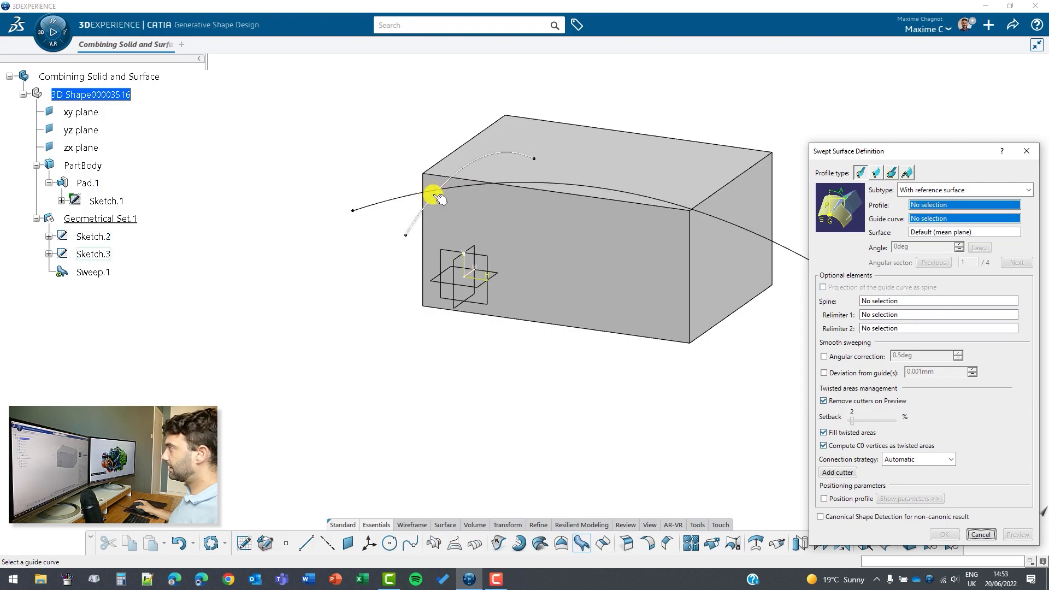
click(396, 201)
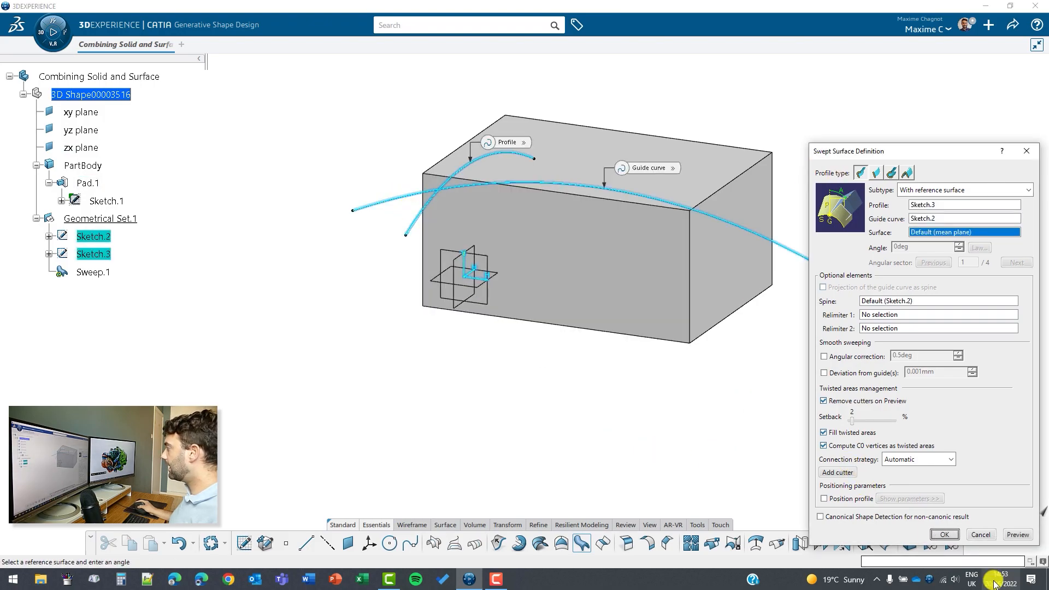
click(944, 535)
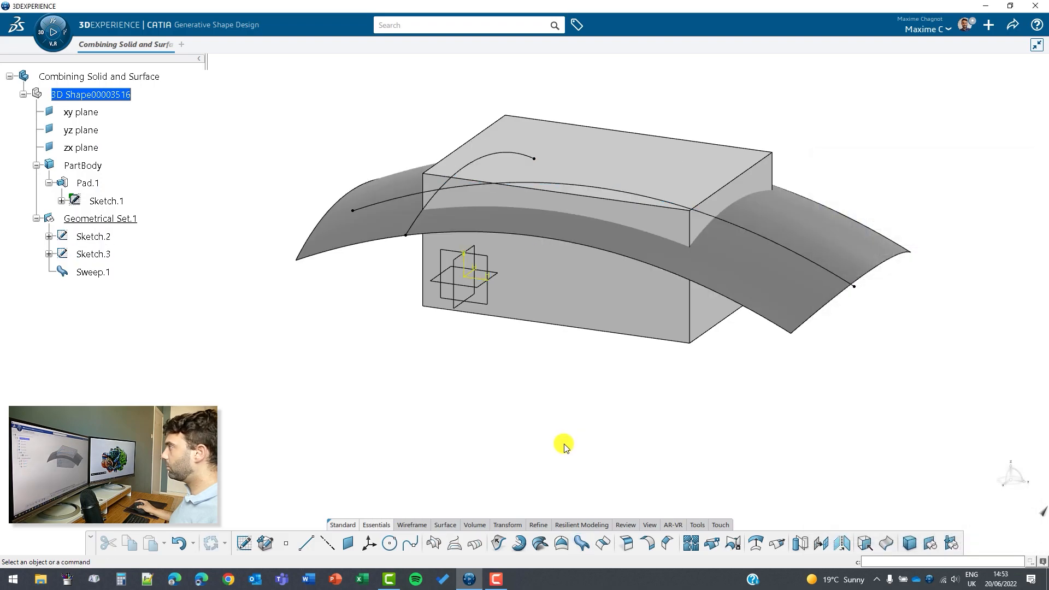
Step: Hide the two spline sketches, Sketch.2 and Sketch.3
middle_drag(651, 438, 421, 208)
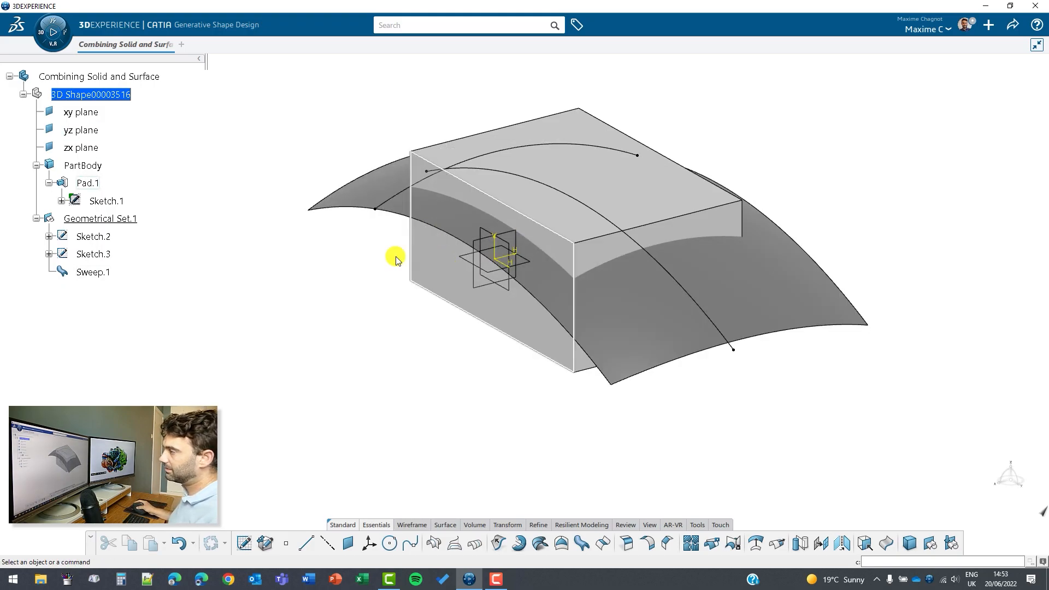
click(90, 254)
ctrl+click(88, 236)
right_click(90, 237)
click(124, 277)
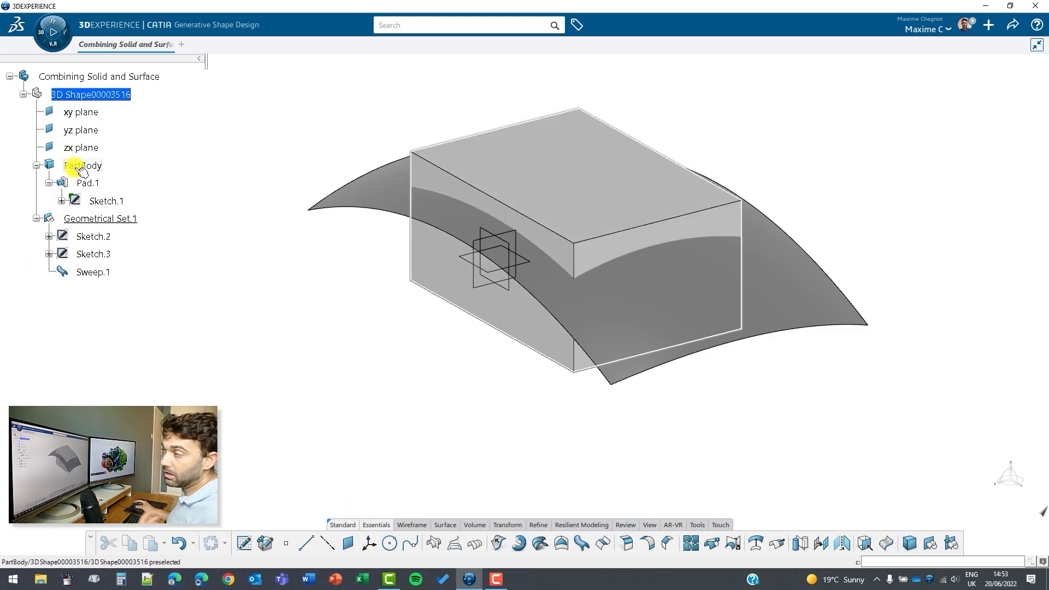
Step: Switch to Part Design and define PartBody as the in-work object
click(41, 32)
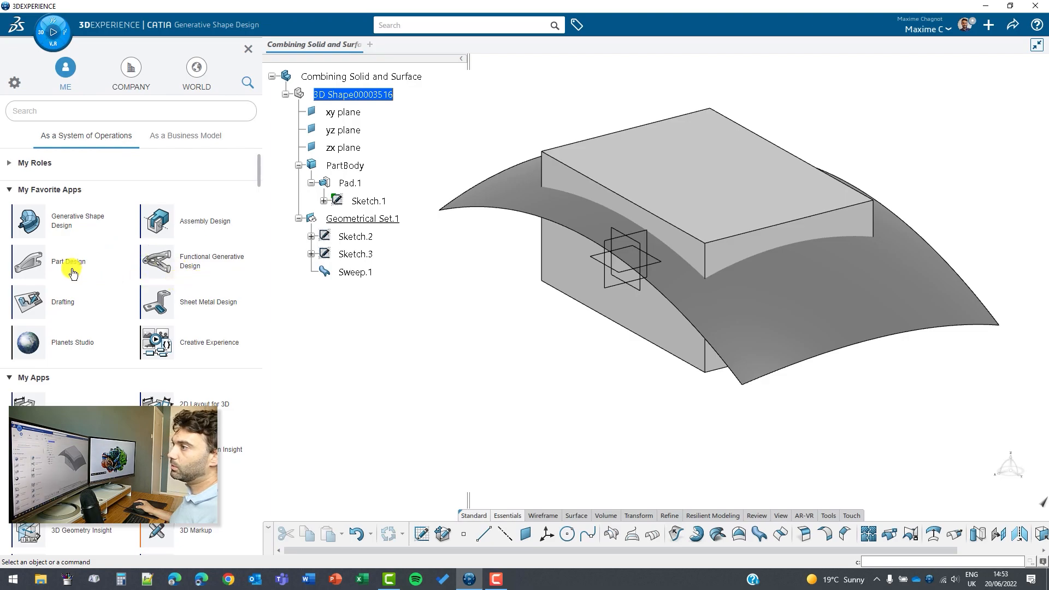
click(32, 268)
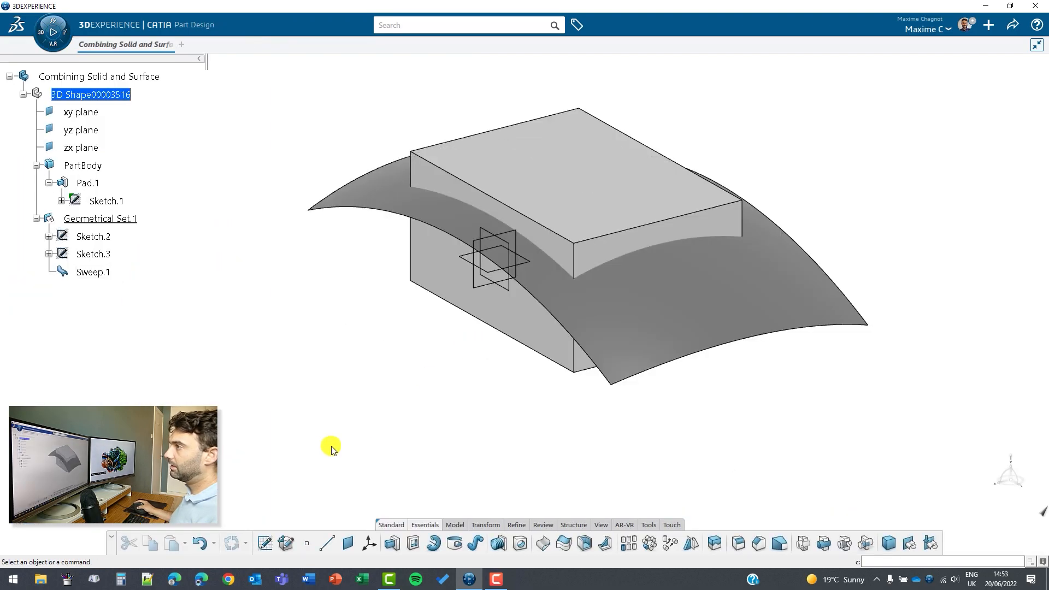
click(87, 166)
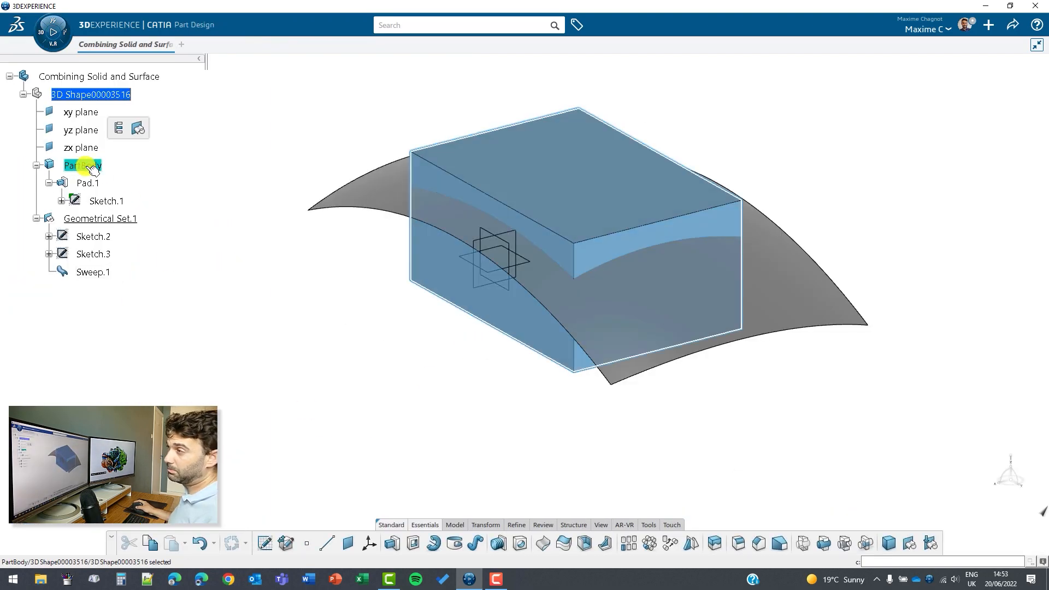
right_click(93, 169)
click(166, 276)
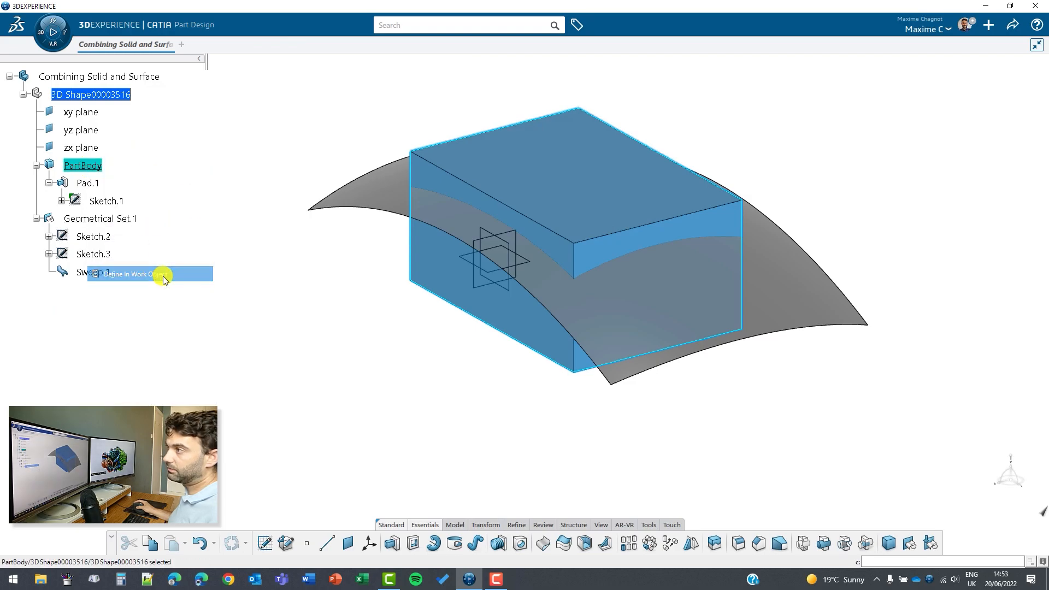
click(309, 417)
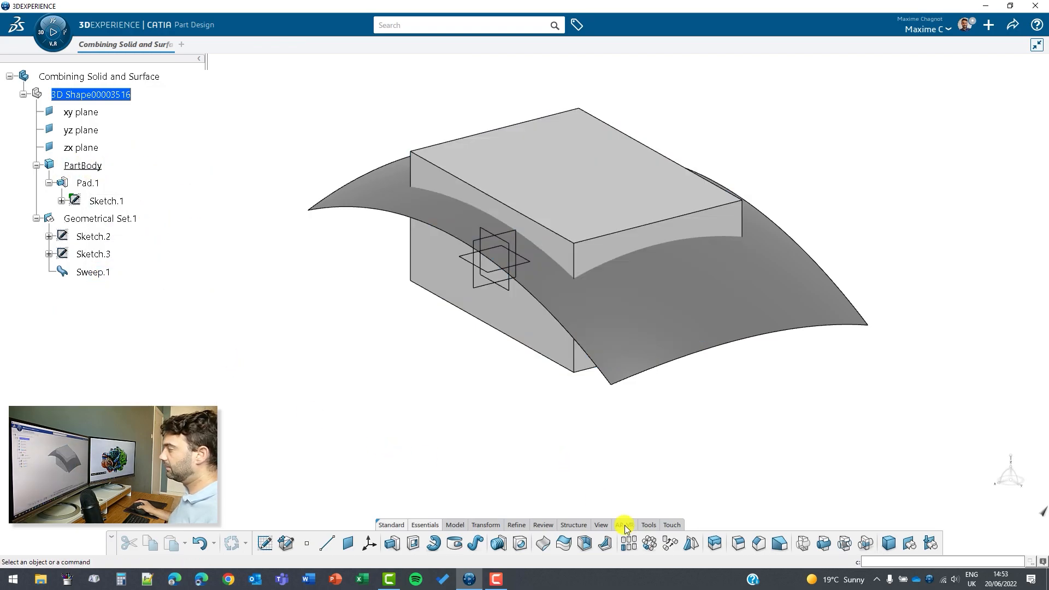
Step: Split the solid block with the swept surface Sweep.1, removing the material above it, with Extrapolation set to None
click(716, 543)
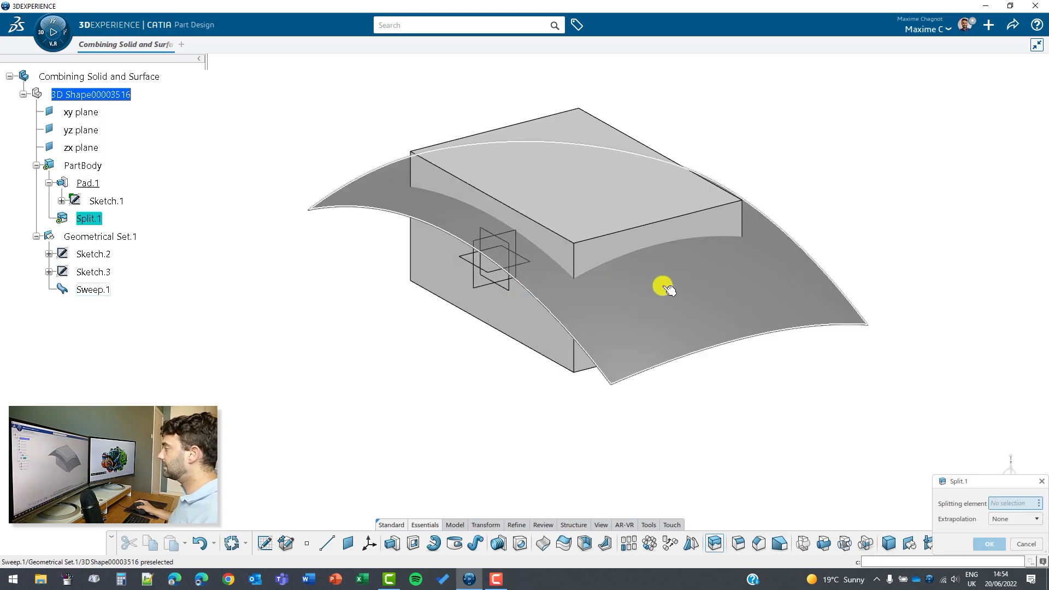
drag(994, 481, 890, 382)
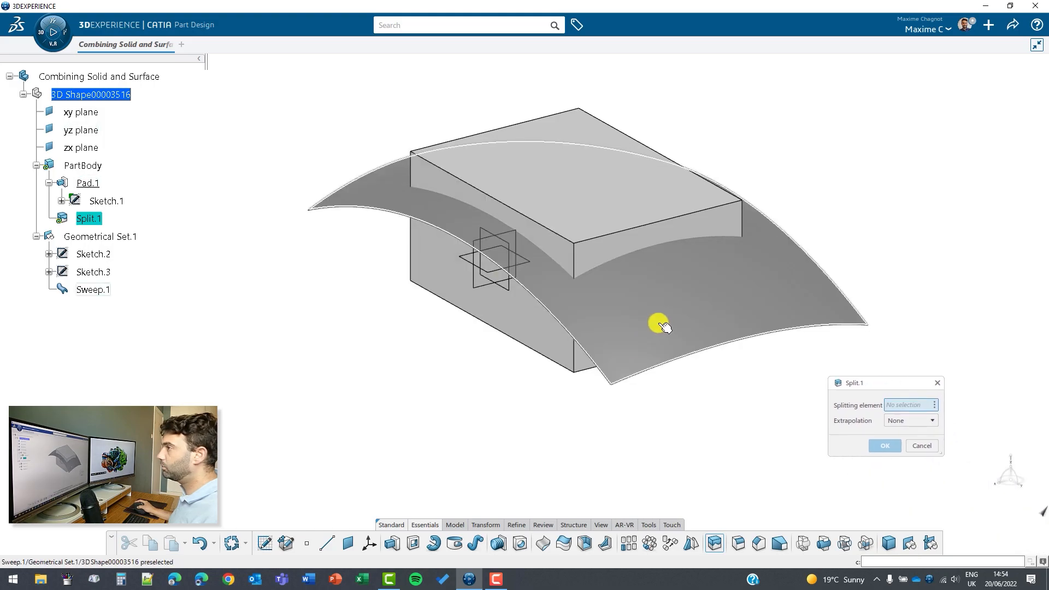
click(659, 298)
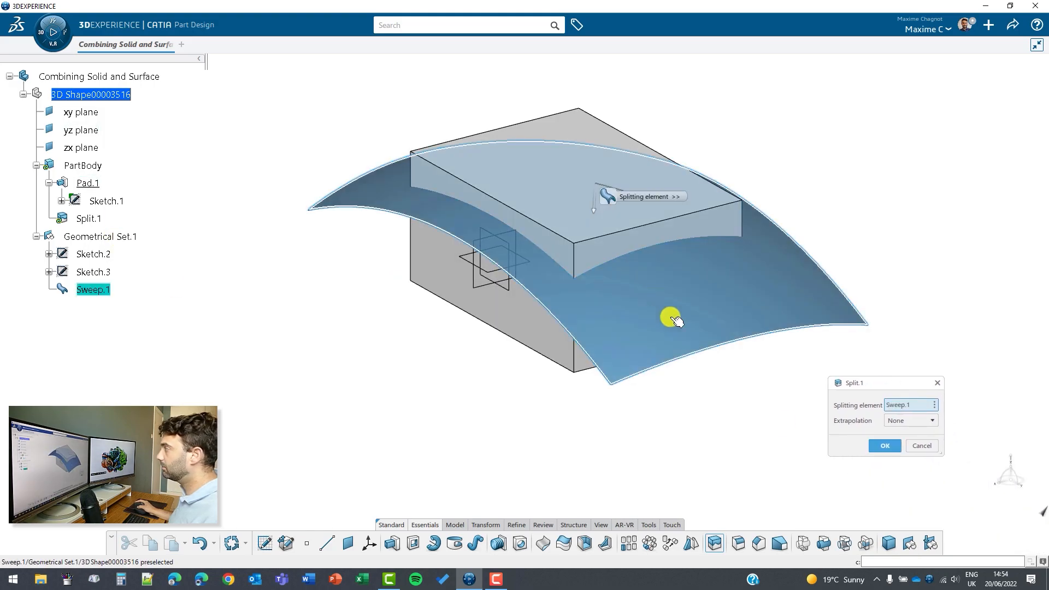
click(885, 447)
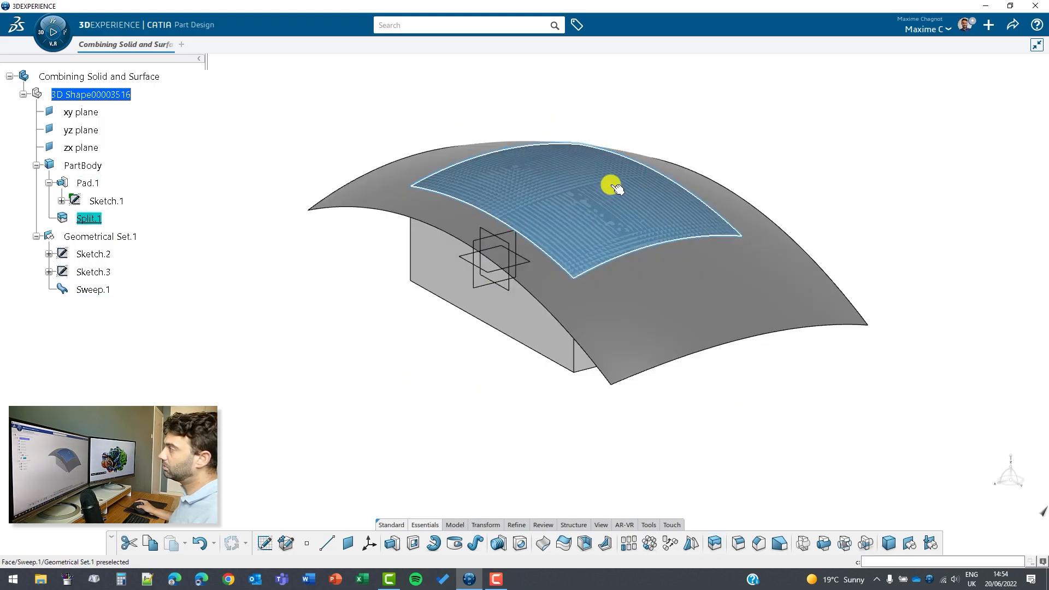
Step: Reopen the split feature's definition to review its splitting element and direction
double_click(91, 218)
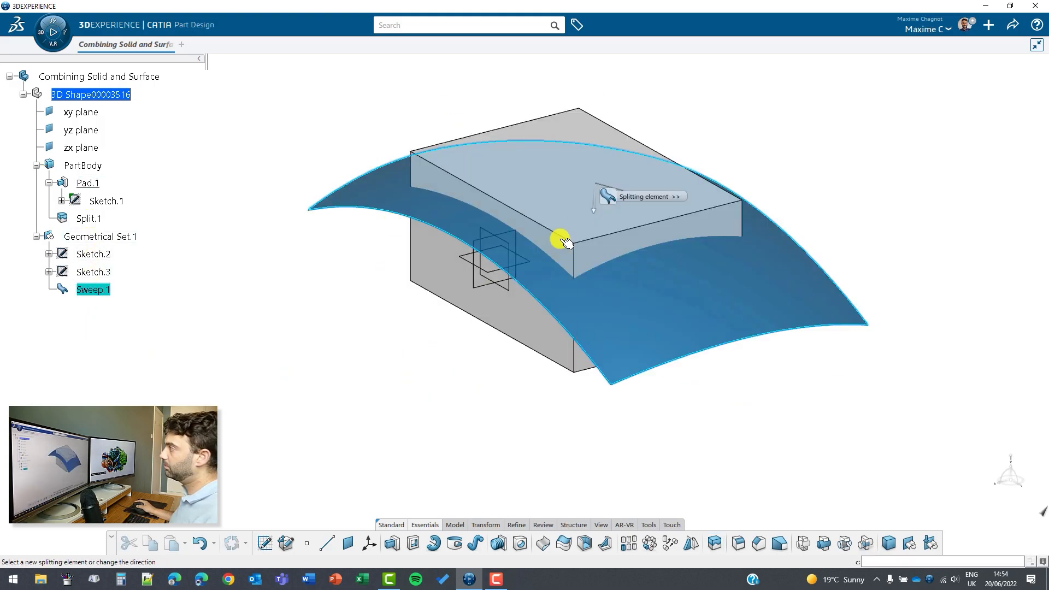
click(885, 446)
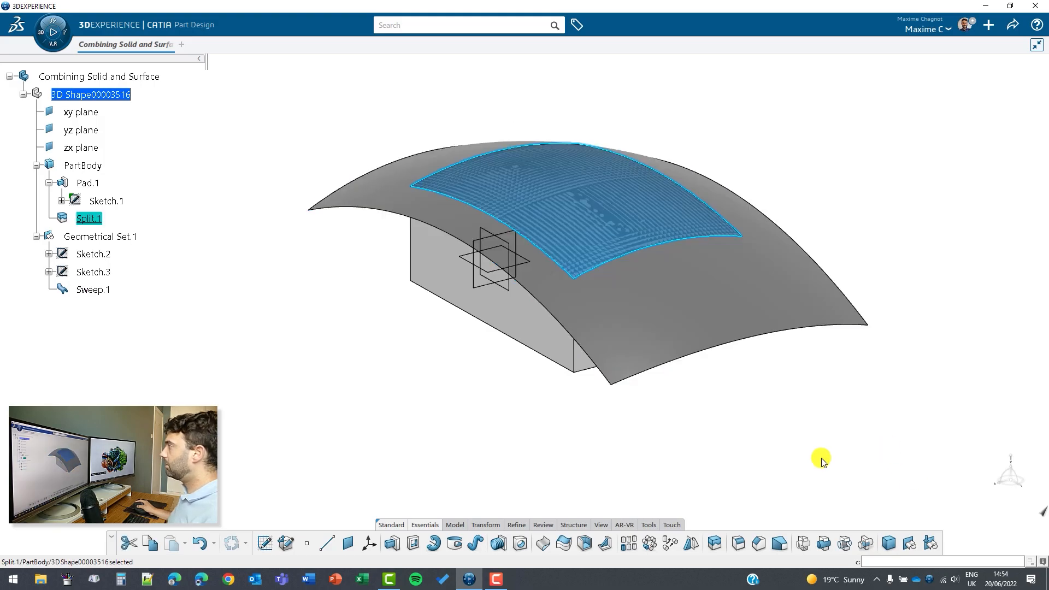
middle_drag(377, 392, 390, 347)
middle_drag(314, 271, 320, 346)
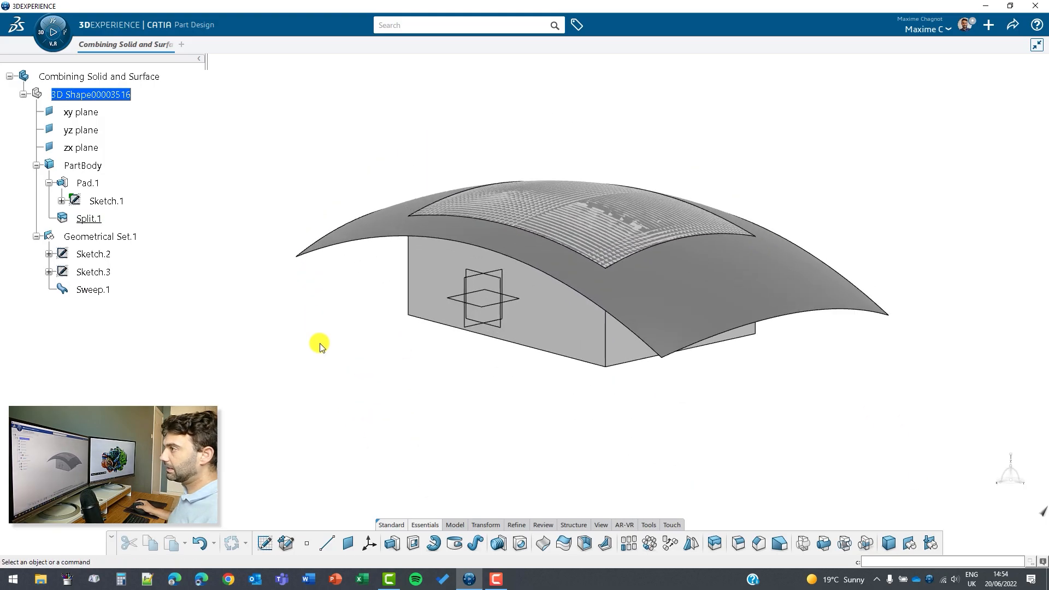
Step: Hide Geometrical Set.1 and examine the curved top of the split block from several angles
click(92, 235)
right_click(94, 238)
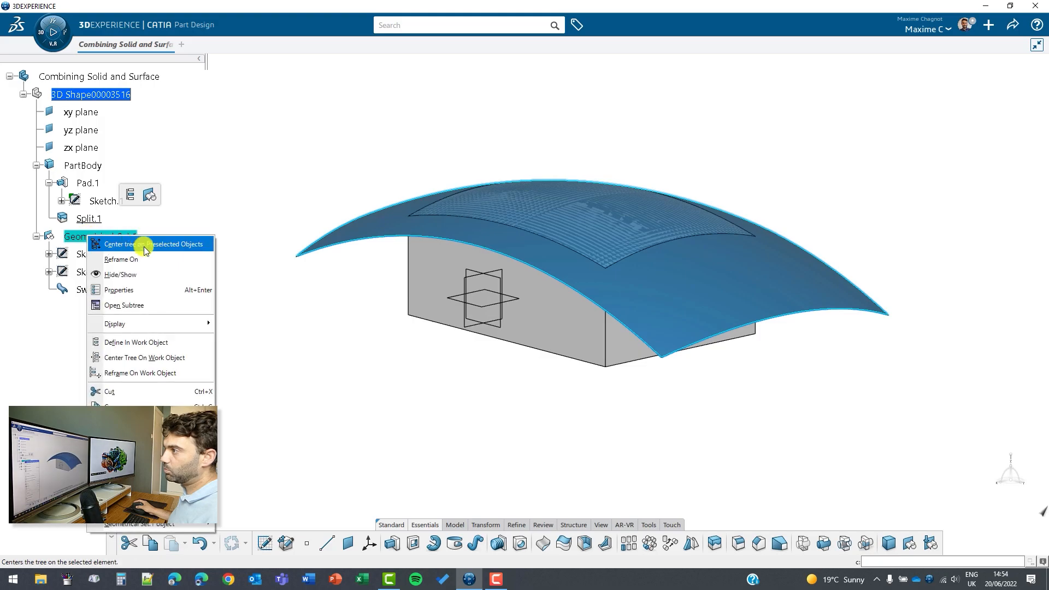
click(133, 271)
middle_drag(387, 106, 736, 164)
middle_drag(579, 334, 488, 369)
middle_drag(335, 421, 317, 379)
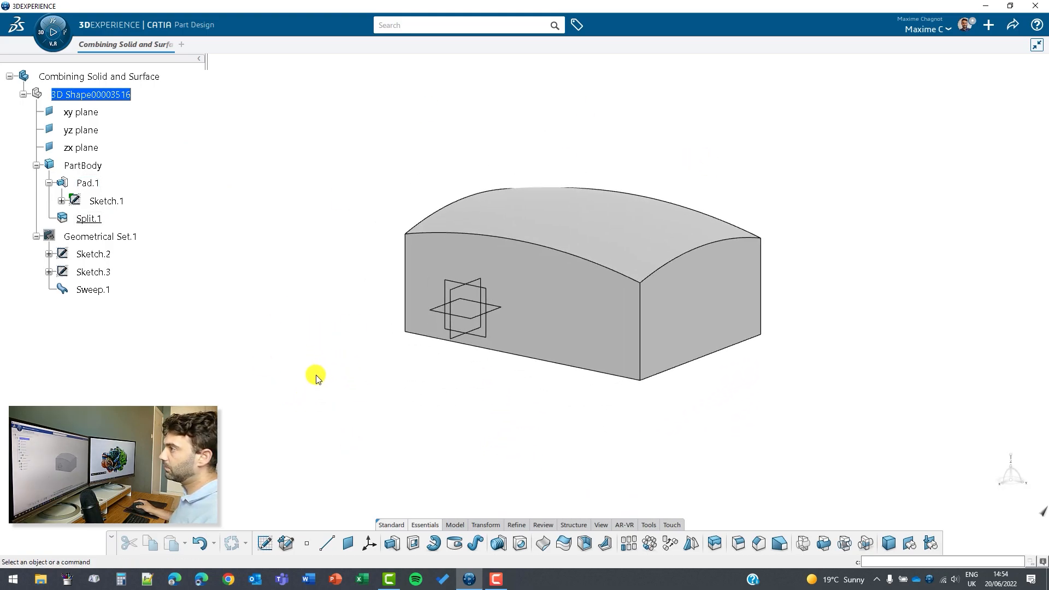
Step: Show Geometrical Set.1 again, along with the spline sketches Sketch.2 and Sketch.3
right_click(123, 238)
click(148, 270)
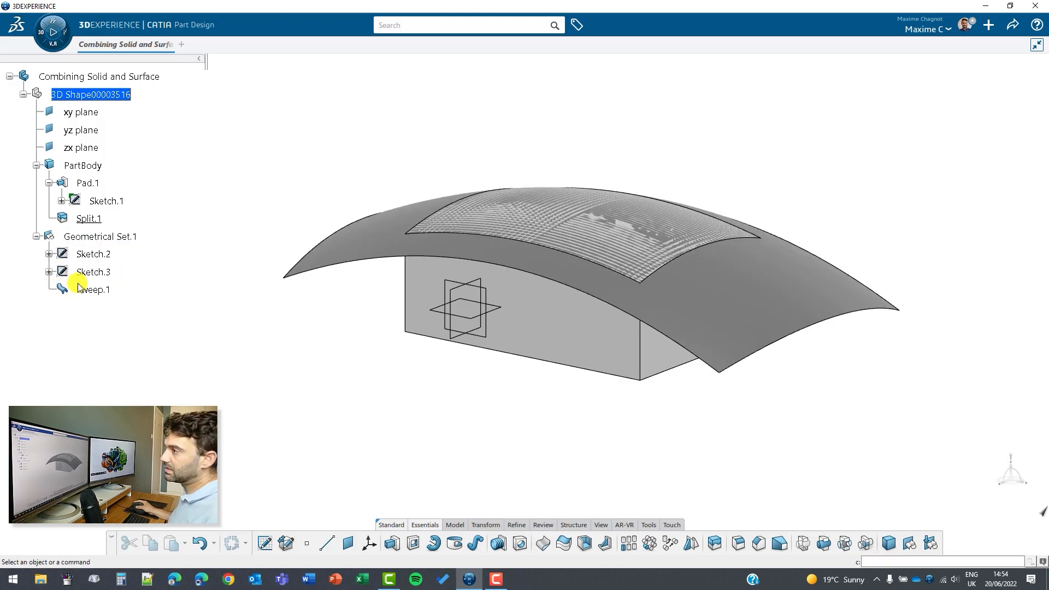
right_click(98, 255)
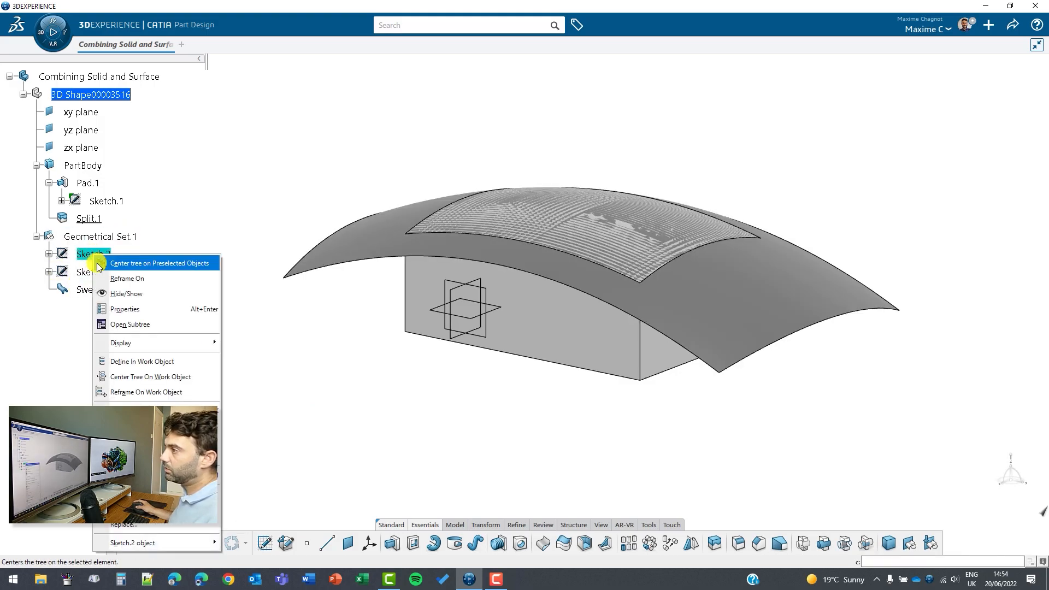
click(127, 290)
right_click(92, 272)
click(127, 307)
middle_drag(271, 394, 560, 345)
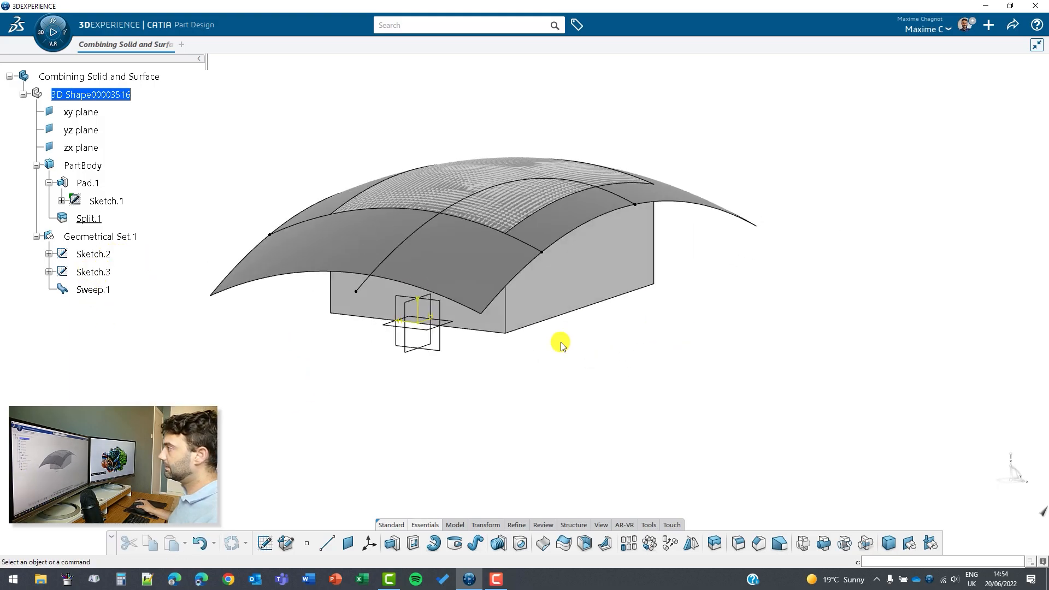
Step: Edit Sketch.3, add a control point to its spline at about H 55.9 mm, V 76.6 mm, and exit the sketch
double_click(94, 271)
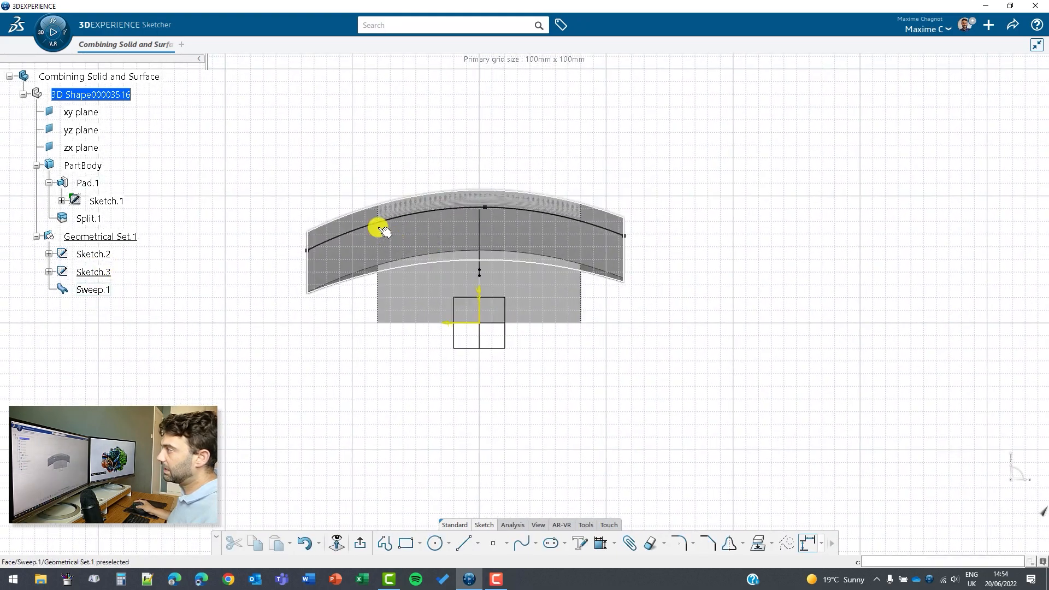
right_click(367, 229)
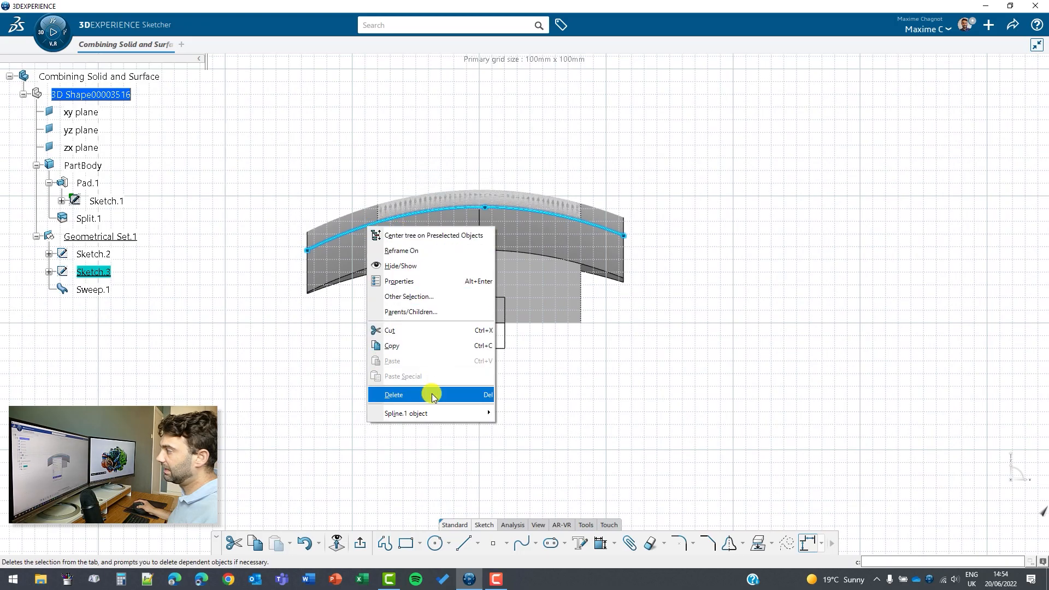
mouse_move(438, 413)
click(577, 463)
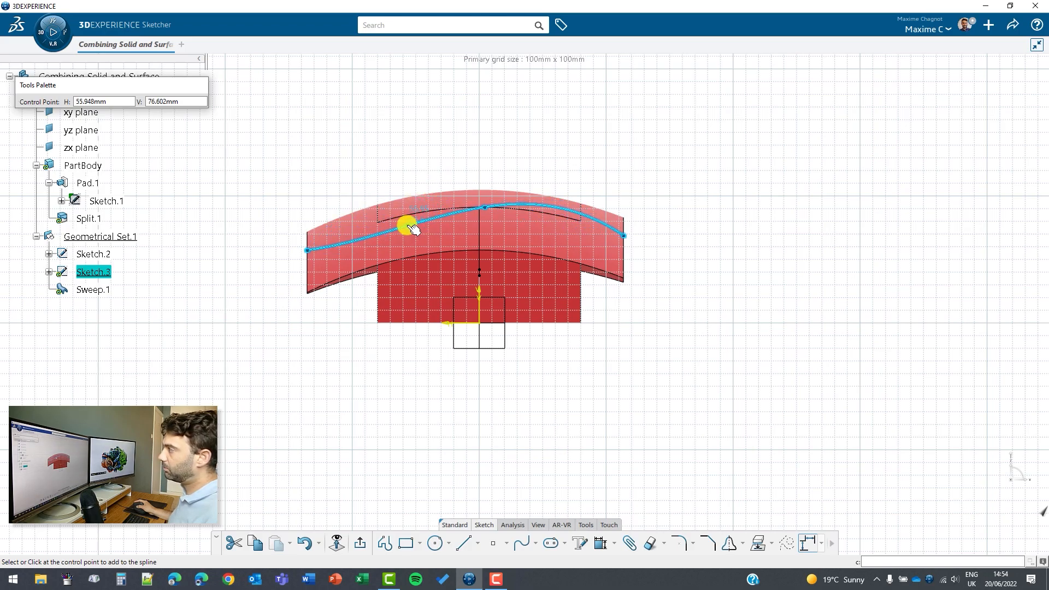
click(410, 227)
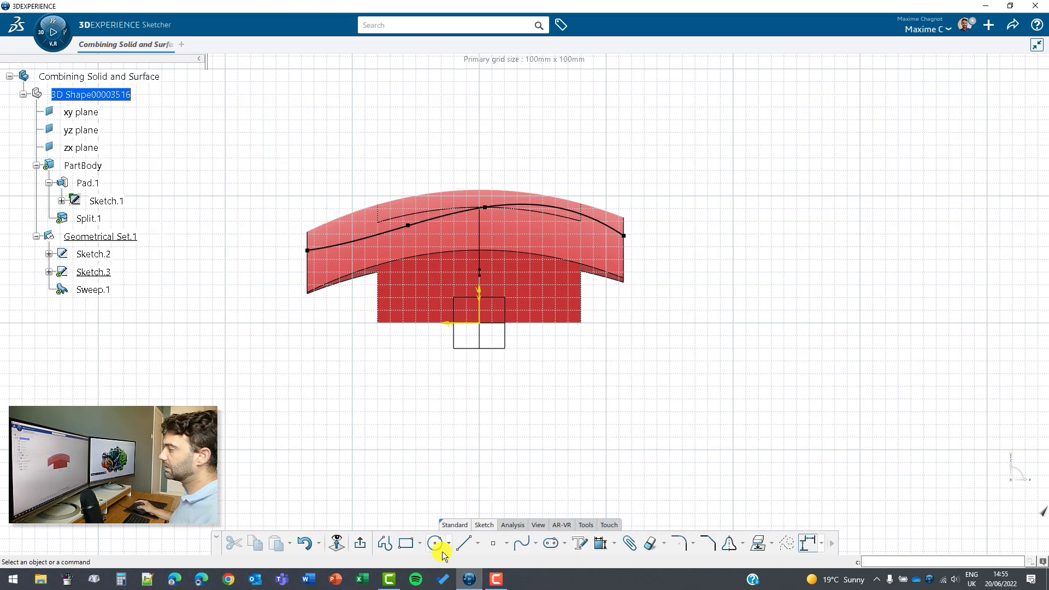
click(362, 543)
Step: Hide Geometrical Set.1 so that only the updated split solid is displayed, and view it from above
middle_drag(749, 321, 234, 281)
right_click(97, 236)
click(126, 274)
middle_drag(127, 274, 351, 379)
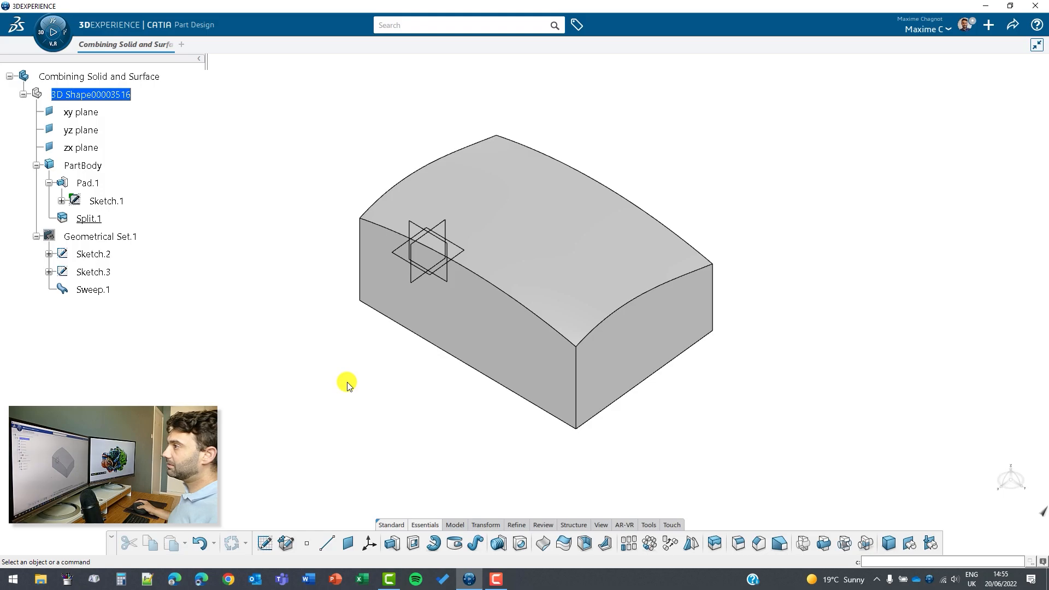